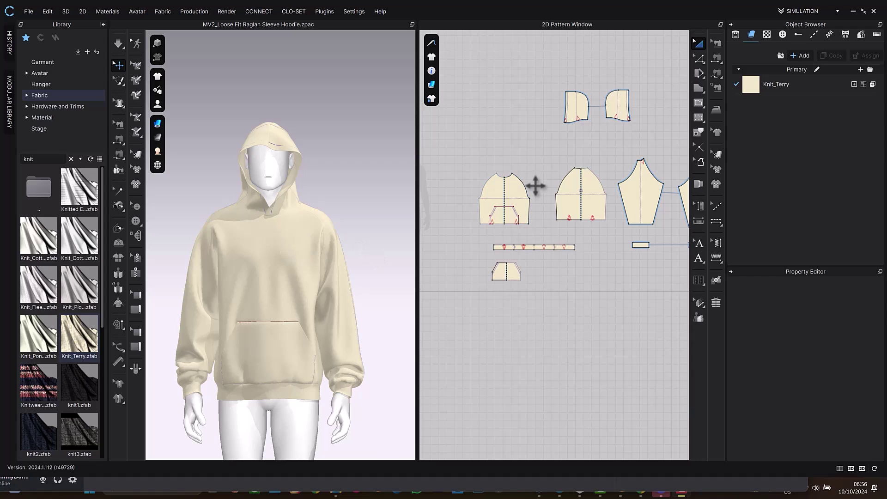
Remove Linked Editing from the front bodice pattern piece, then deselect it
scroll(524, 198, up, 3)
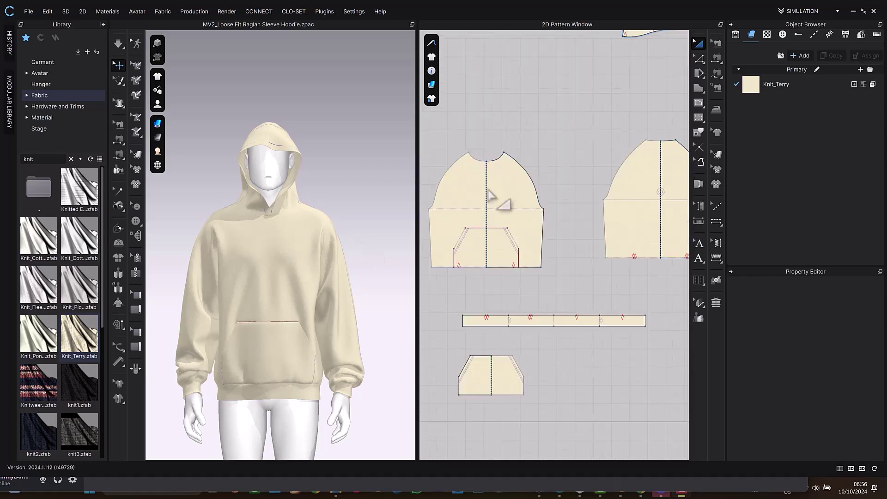
click(491, 194)
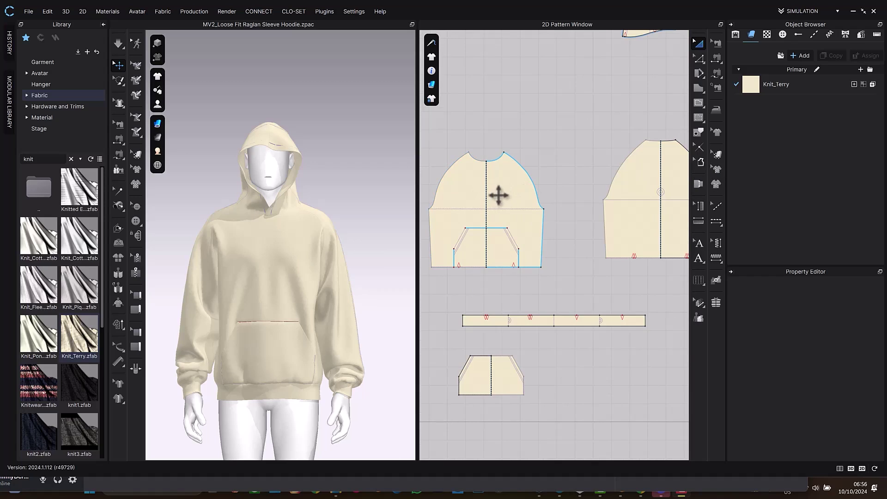
click(499, 195)
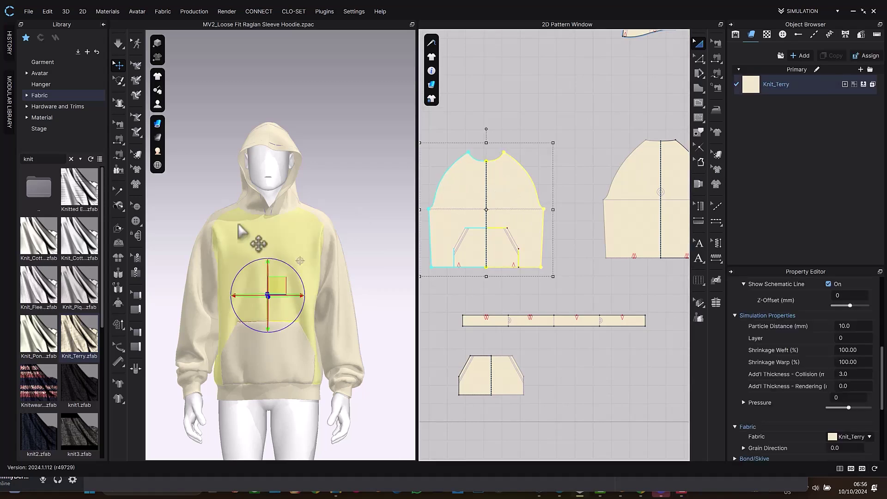
right_click(461, 197)
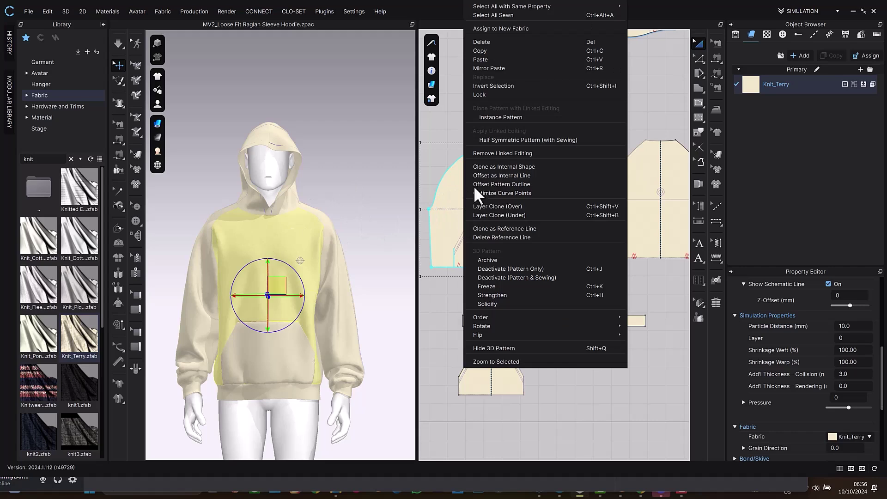
click(497, 152)
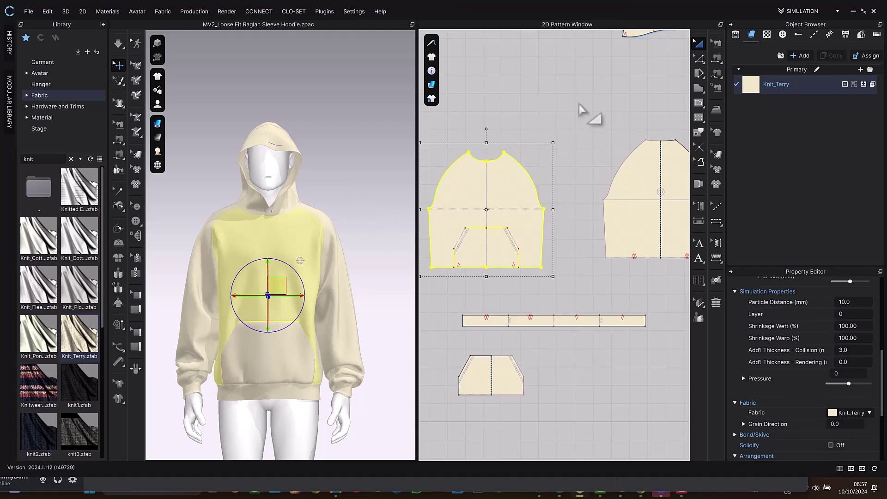
right_drag(536, 96, 572, 95)
click(586, 92)
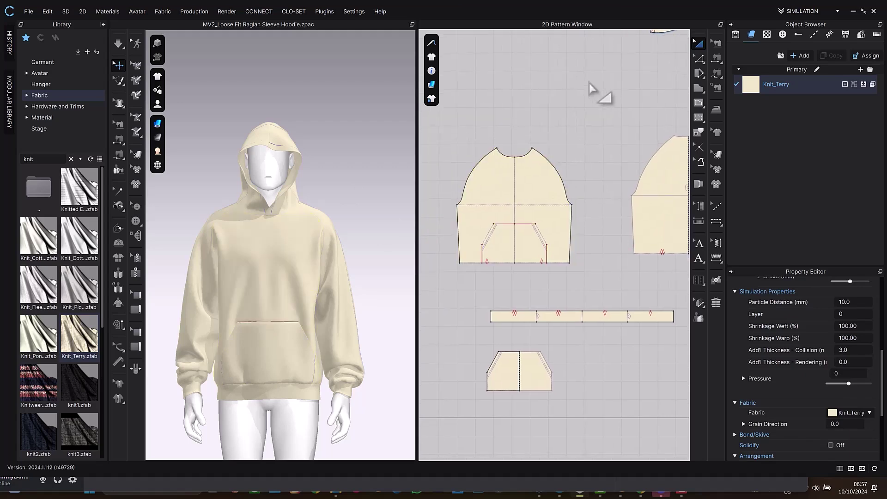
Add the pngwing.com heart image as a graphic on the front bodice chest and confirm its size
click(715, 184)
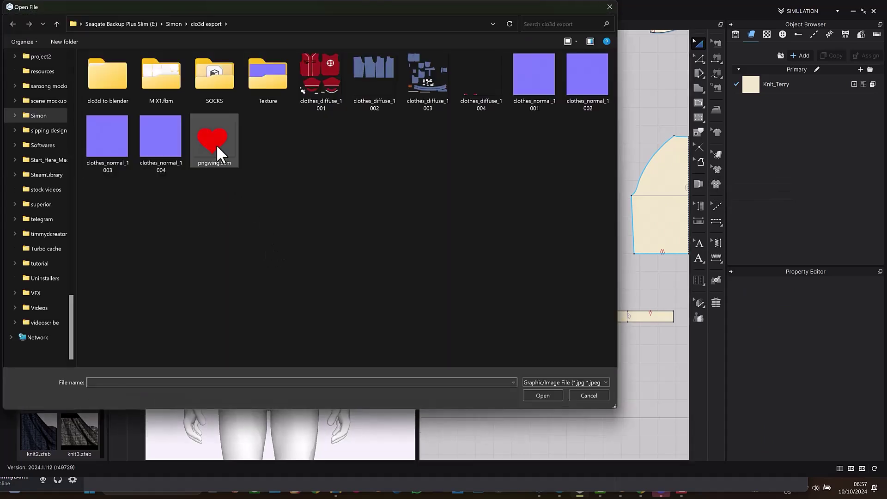
click(216, 144)
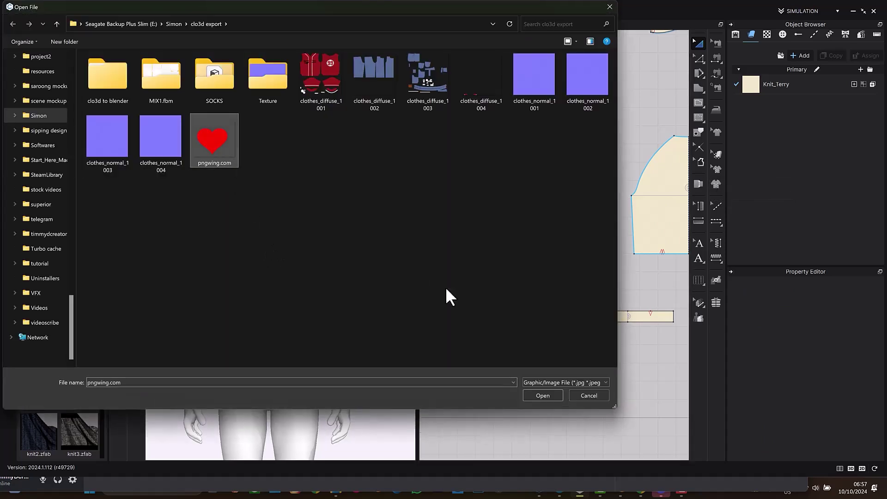
click(531, 396)
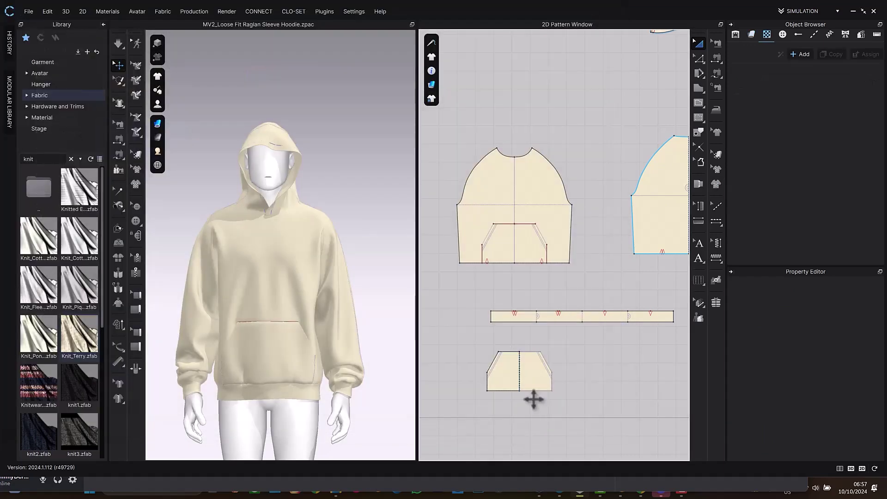
click(517, 202)
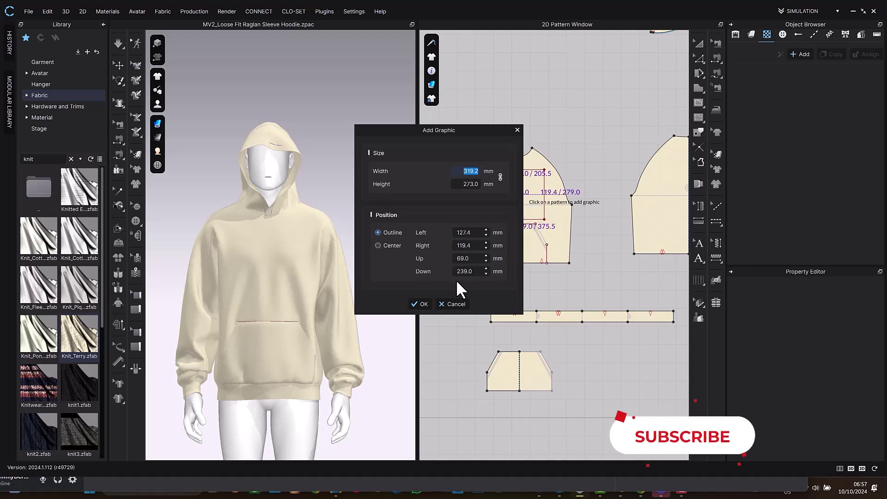
click(420, 303)
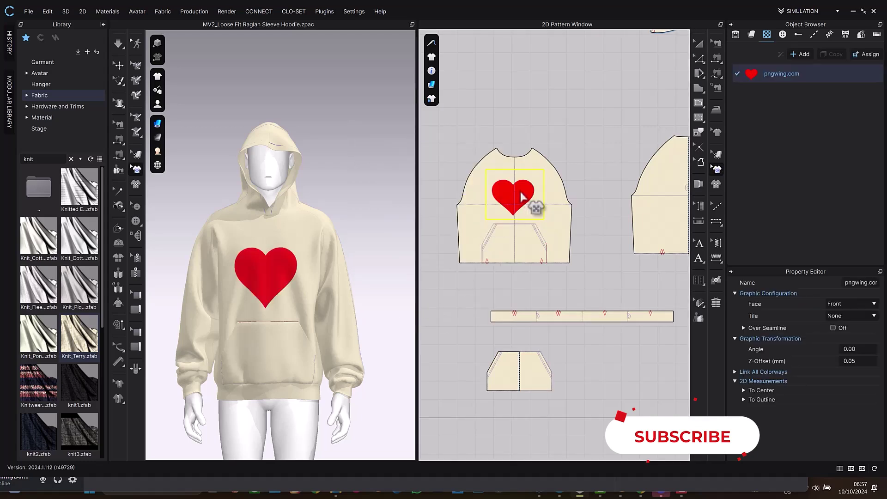
Trace the heart graphic as an internal shape on the front panel, then reselect the graphic
scroll(520, 189, up, 2)
click(521, 196)
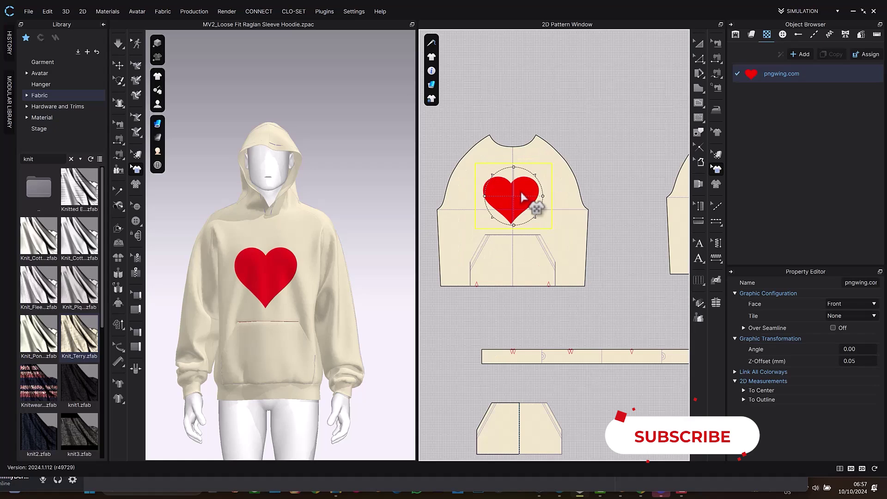
click(717, 169)
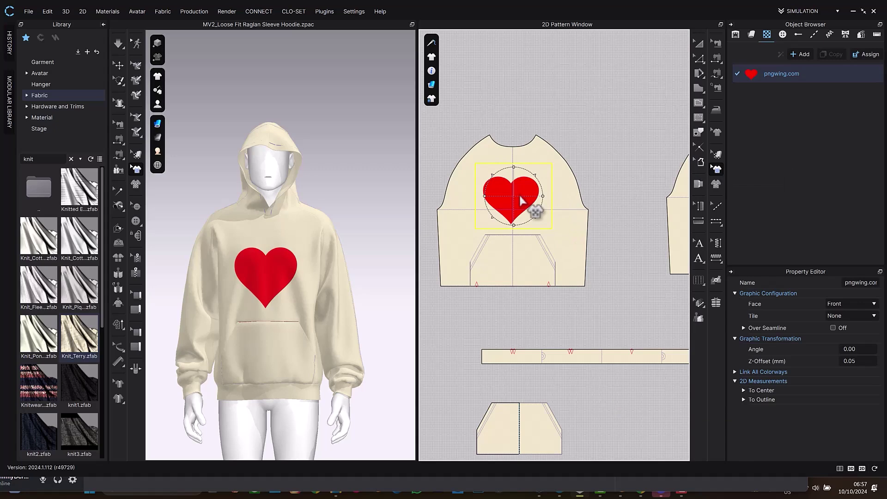
right_click(521, 199)
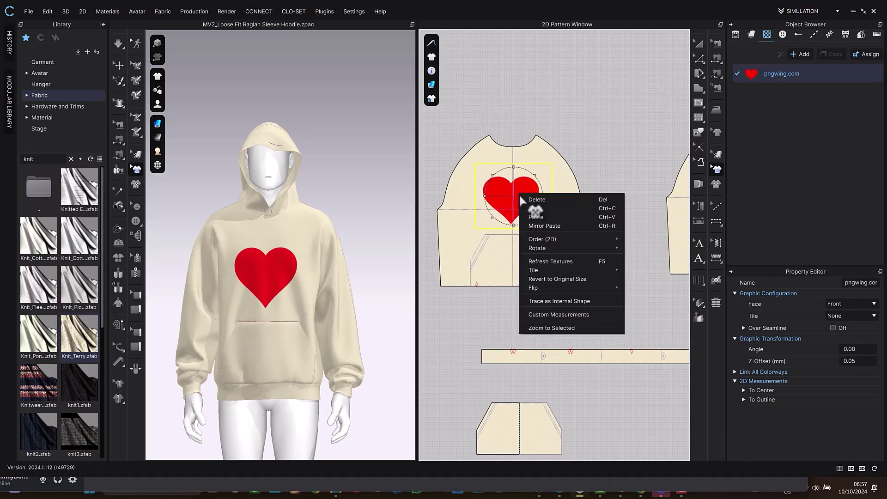
click(565, 303)
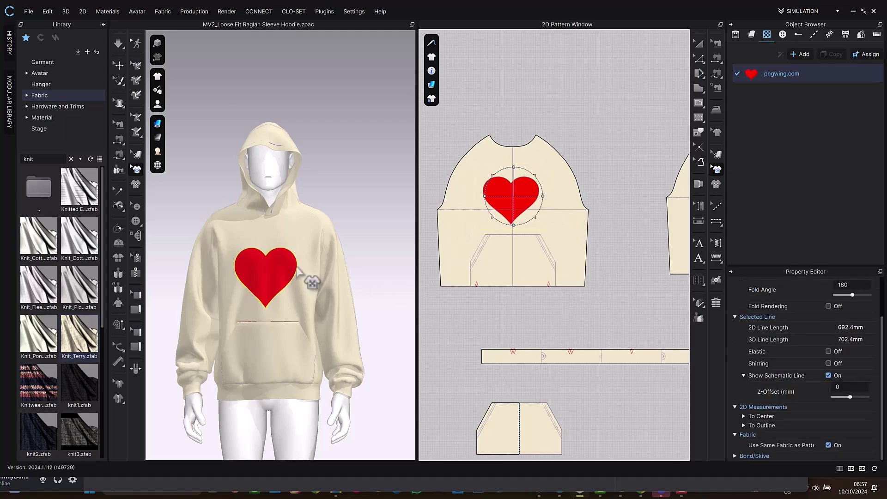
scroll(305, 275, up, 10)
scroll(298, 266, up, 2)
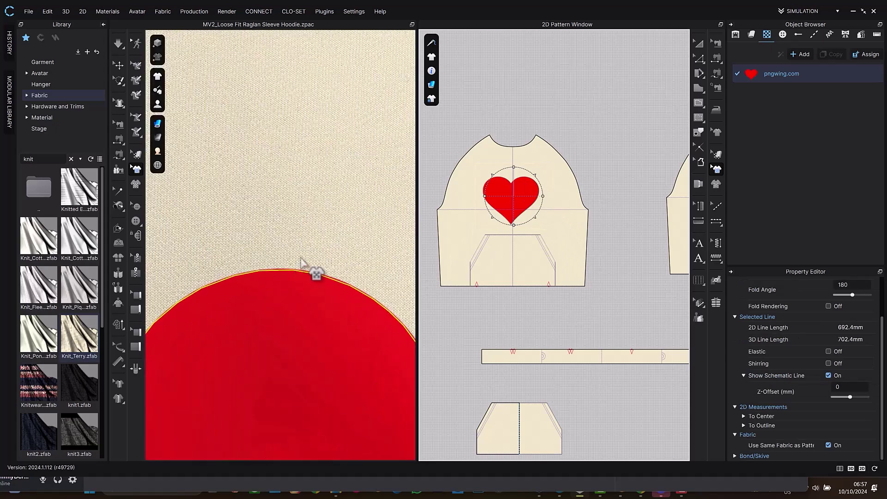
click(518, 199)
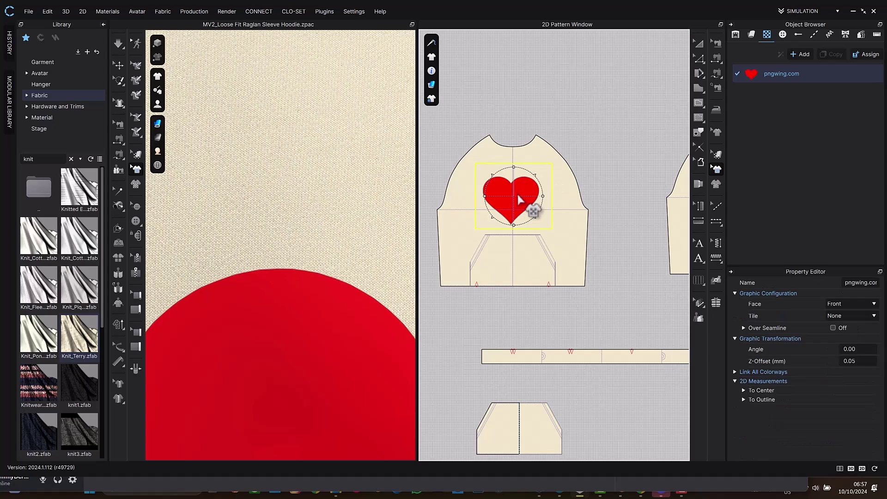
Delete the heart graphic and cut the front piece along the traced heart line
key(Delete)
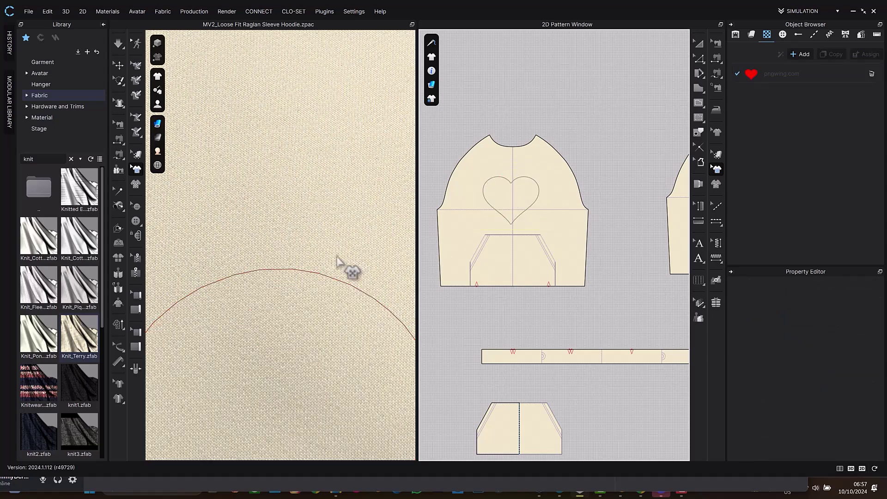
key(a)
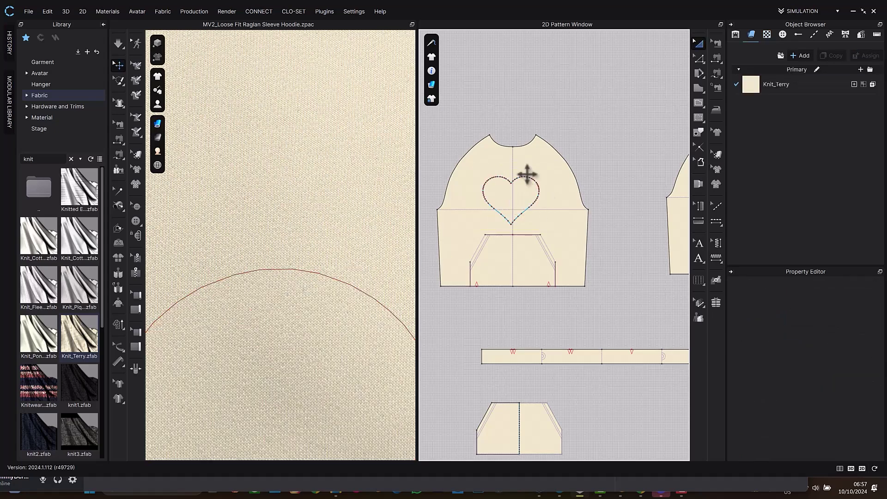
click(514, 179)
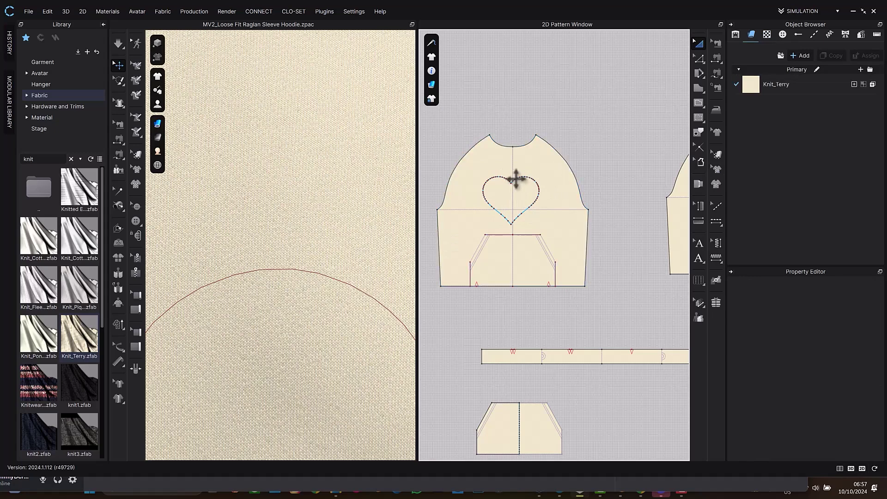
click(515, 179)
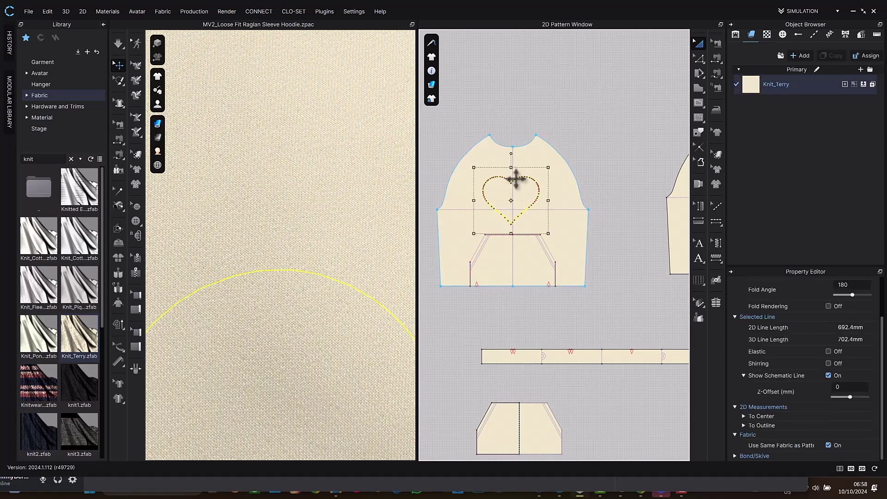
scroll(516, 179, down, 4)
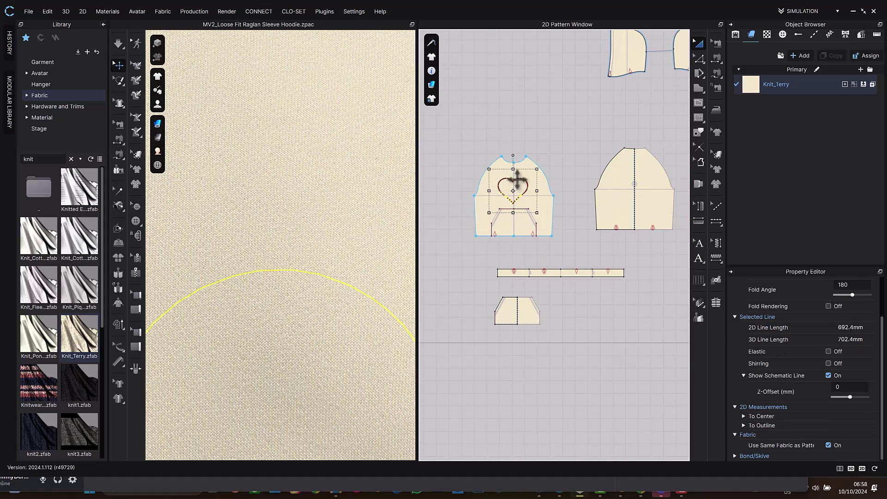
right_click(516, 180)
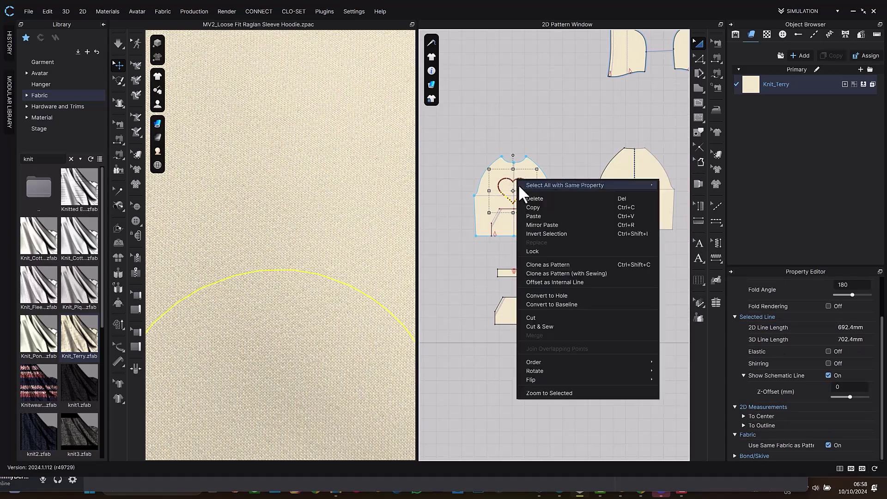
click(548, 324)
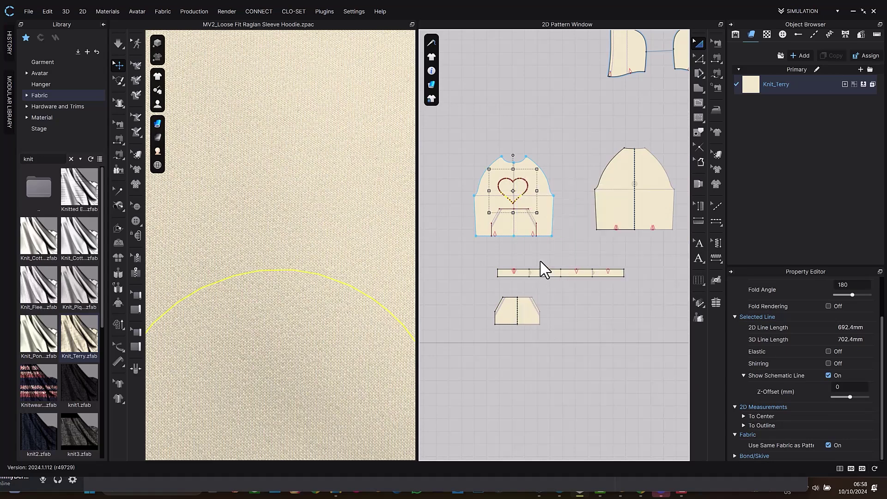
Clone the heart shape as a separate pattern beside the front piece, then undo the clone
click(522, 187)
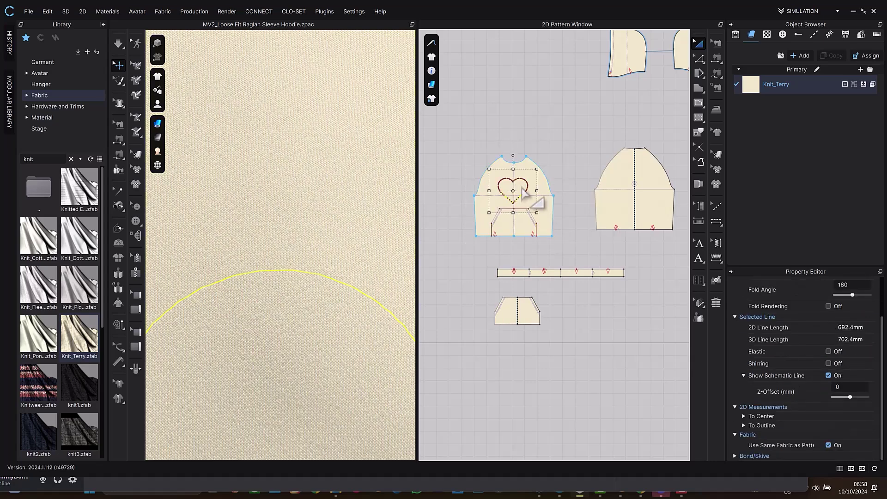
right_click(523, 181)
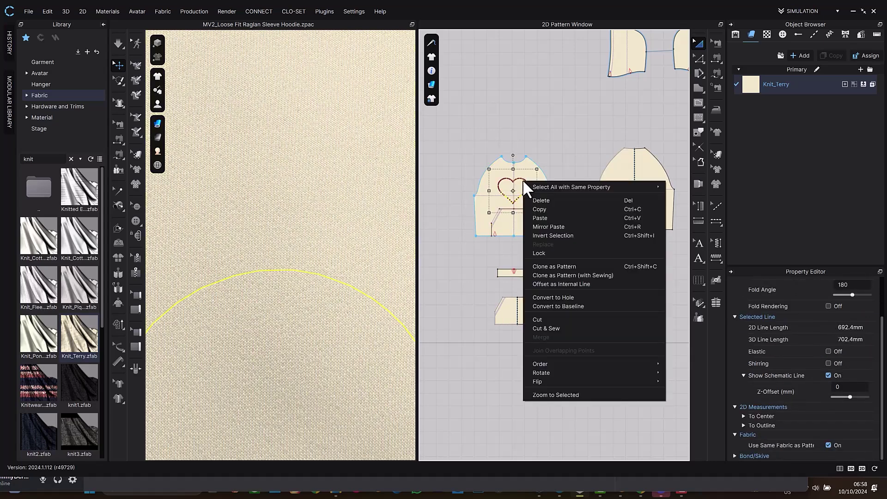
click(566, 266)
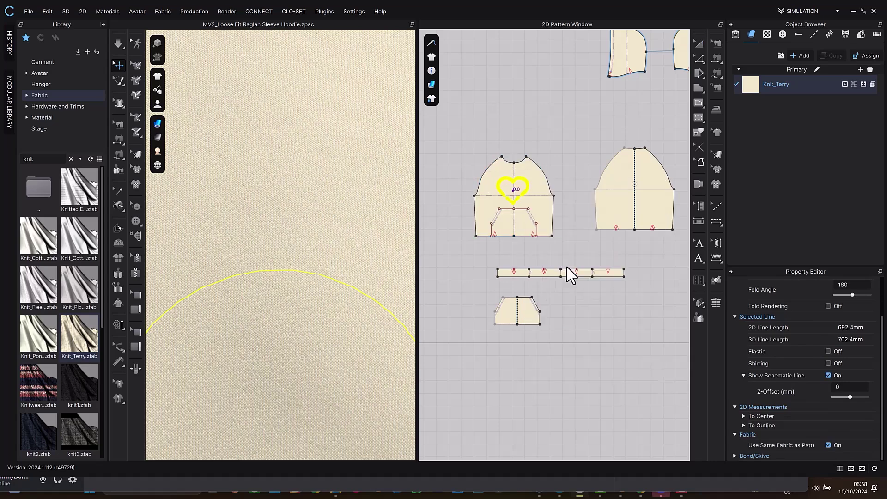
click(569, 170)
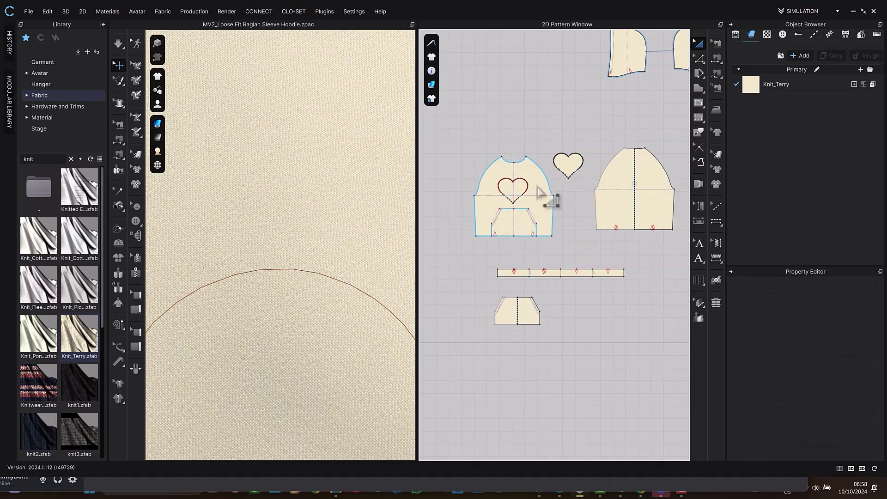
scroll(527, 190, up, 2)
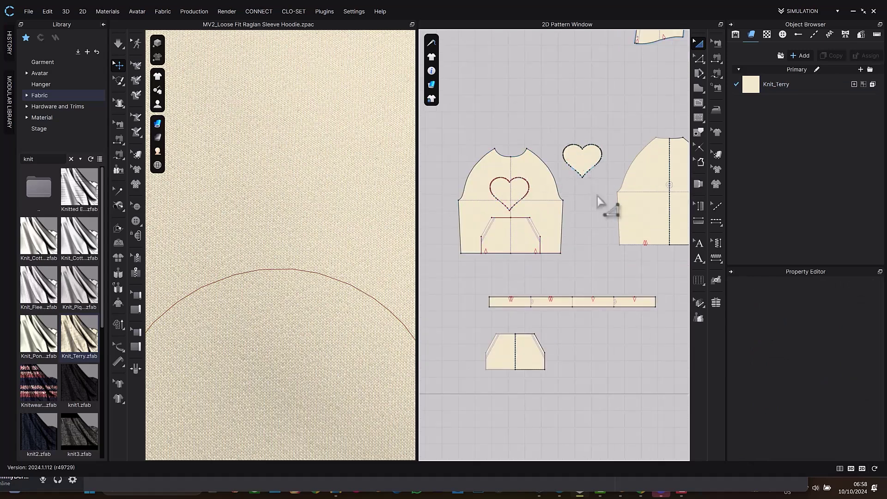
click(579, 159)
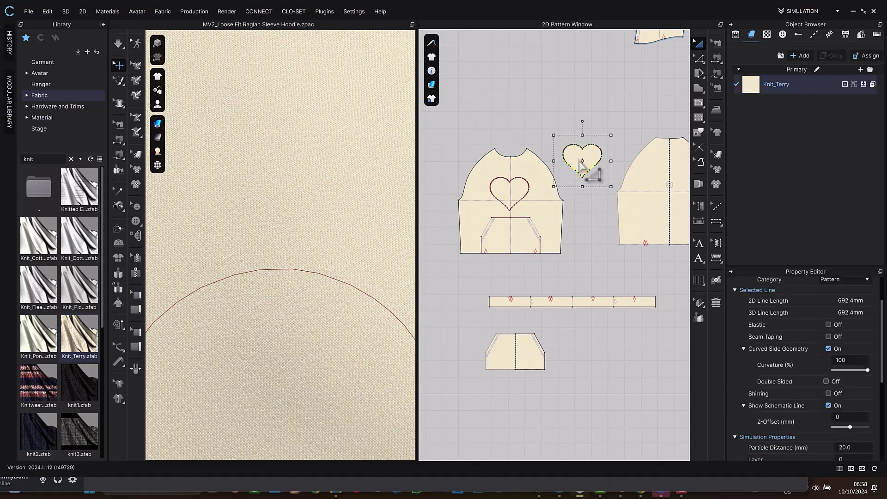
scroll(579, 157, up, 3)
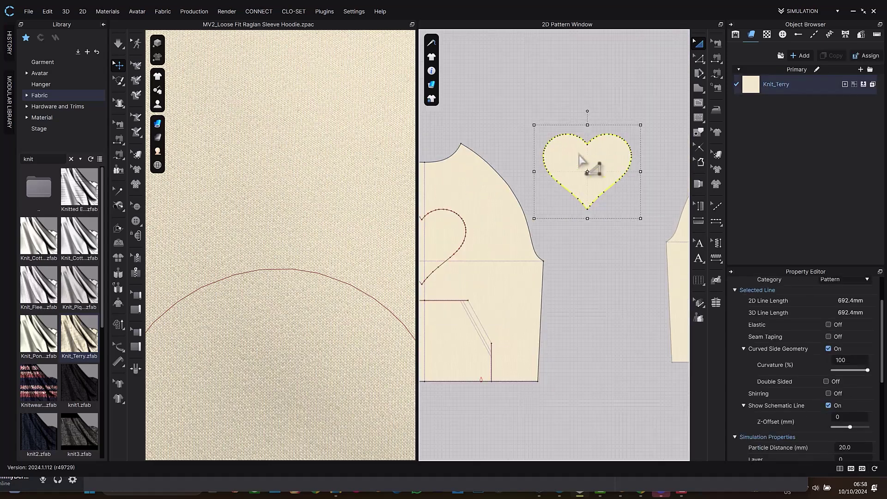
click(629, 141)
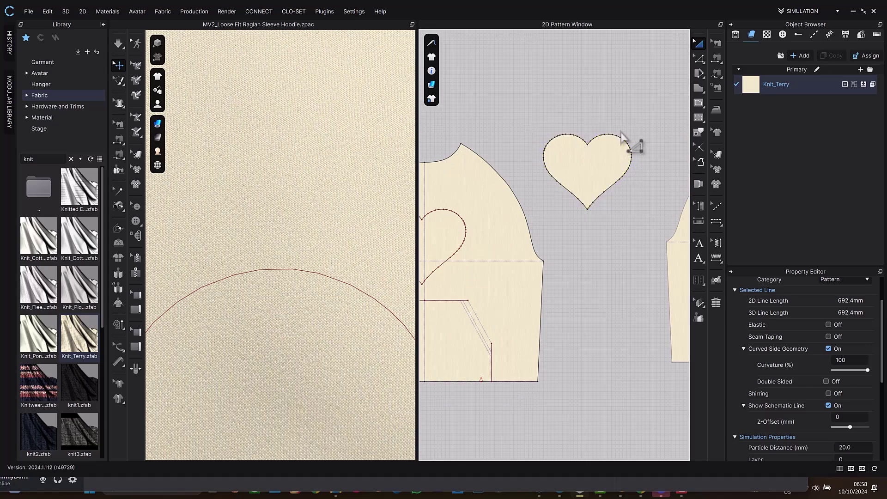
key(ctrl+z)
click(606, 172)
Make a Layer Clone (Under) of the front heart shape and place it beside the front piece
scroll(577, 199, down, 3)
right_drag(576, 198, 600, 199)
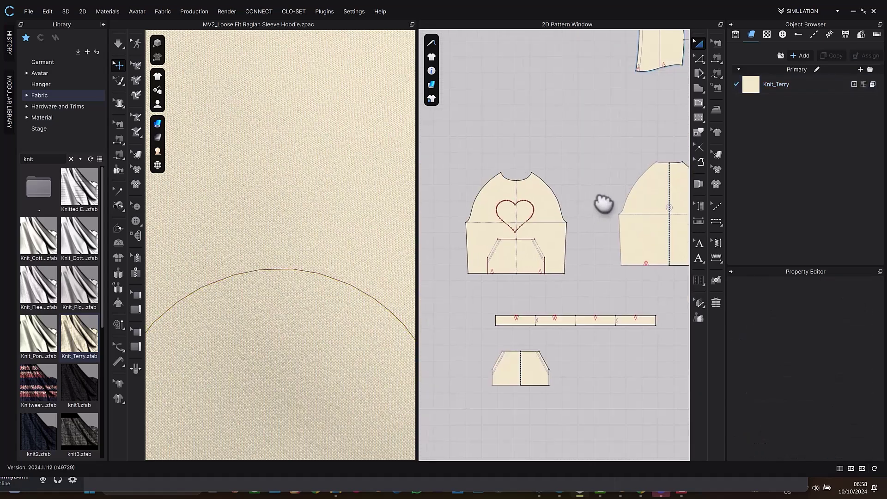
scroll(606, 204, up, 2)
scroll(606, 203, up, 2)
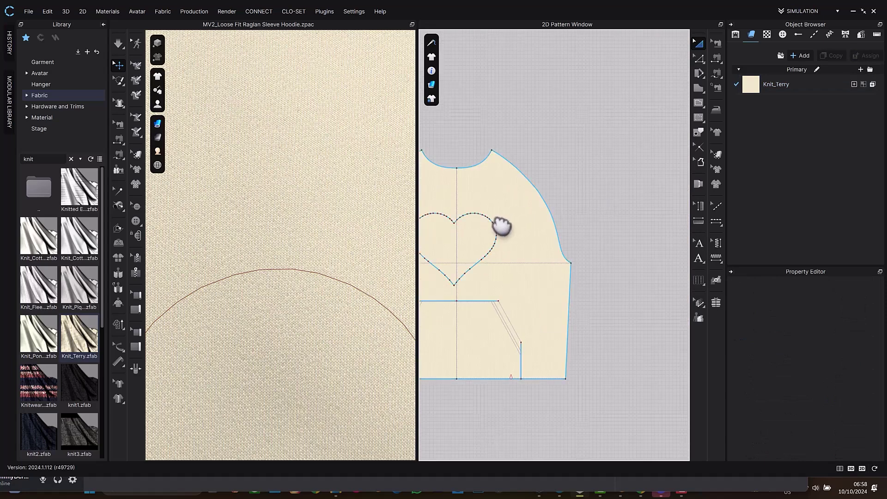
click(497, 226)
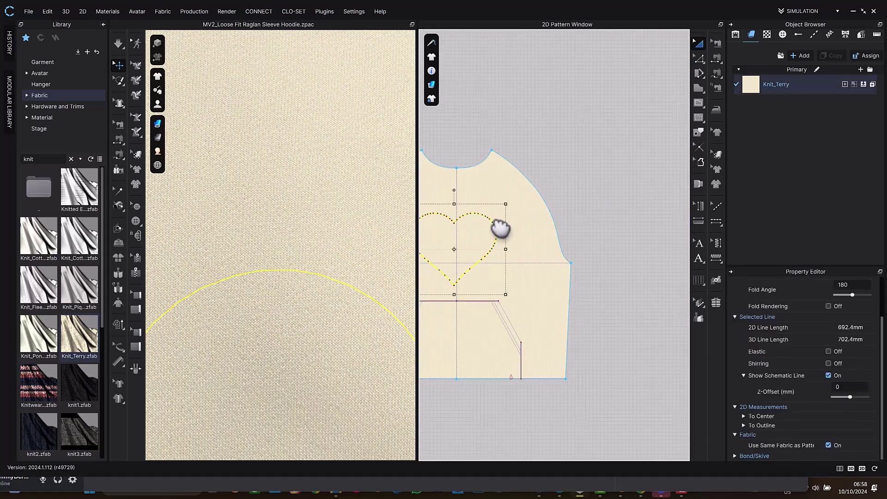
right_click(498, 226)
click(516, 366)
click(465, 247)
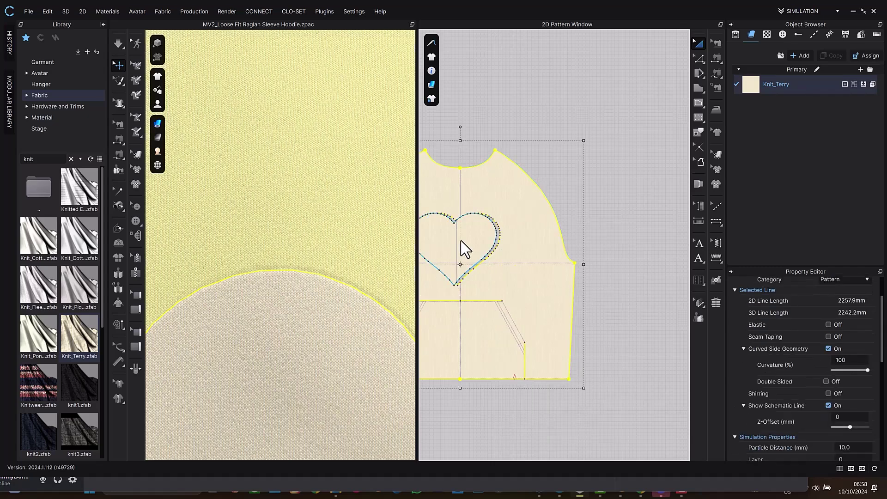
click(467, 245)
right_click(460, 238)
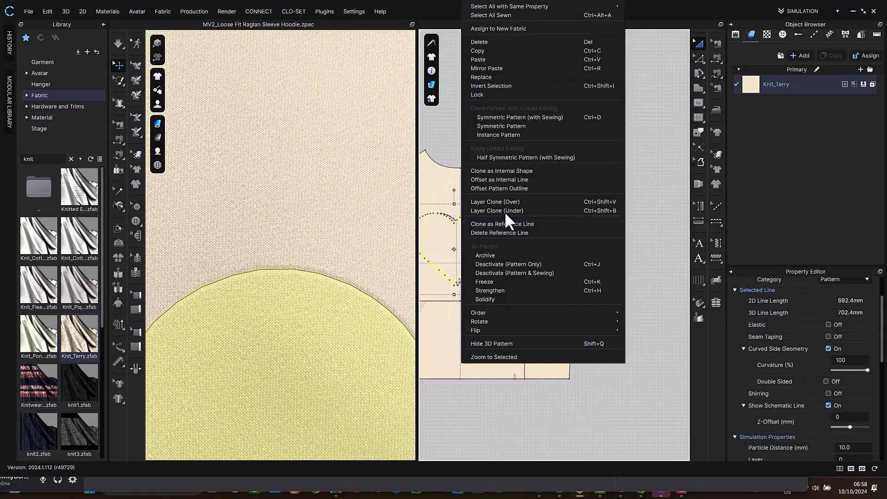
click(514, 201)
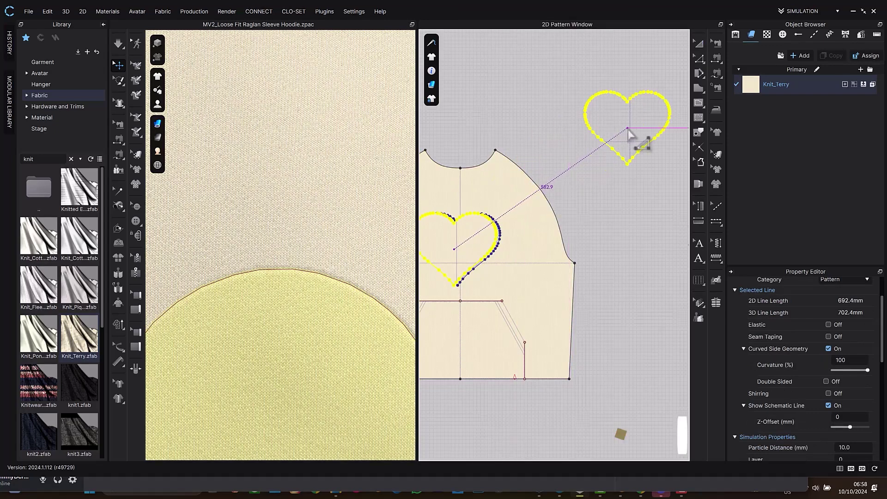
click(628, 131)
Simulate the garment so the heart layer settles onto the hoodie front
scroll(284, 280, up, 3)
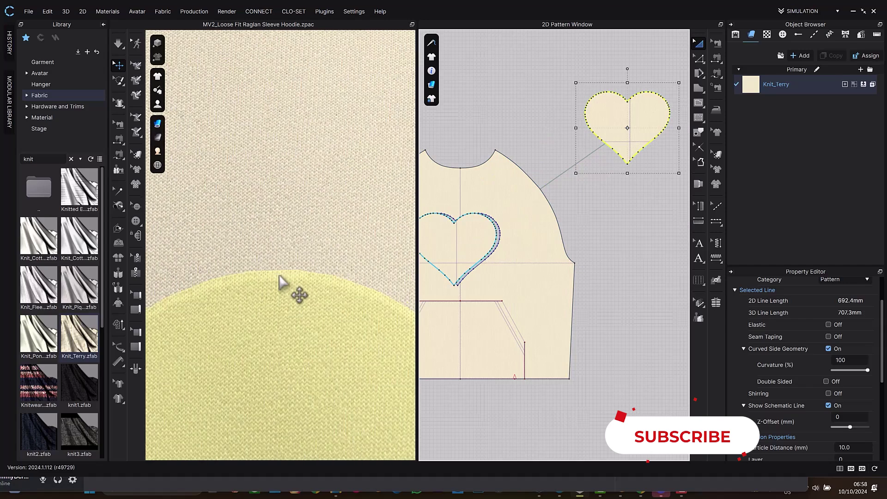
scroll(280, 277, down, 5)
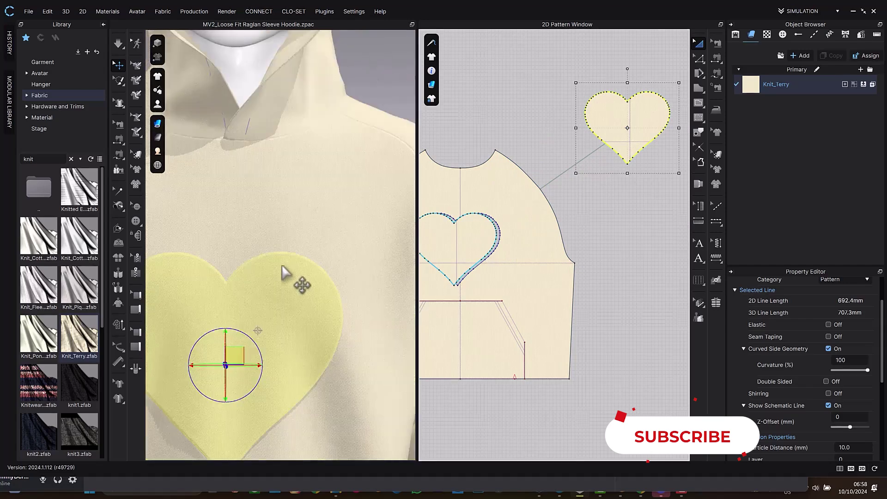
right_drag(282, 266, 357, 321)
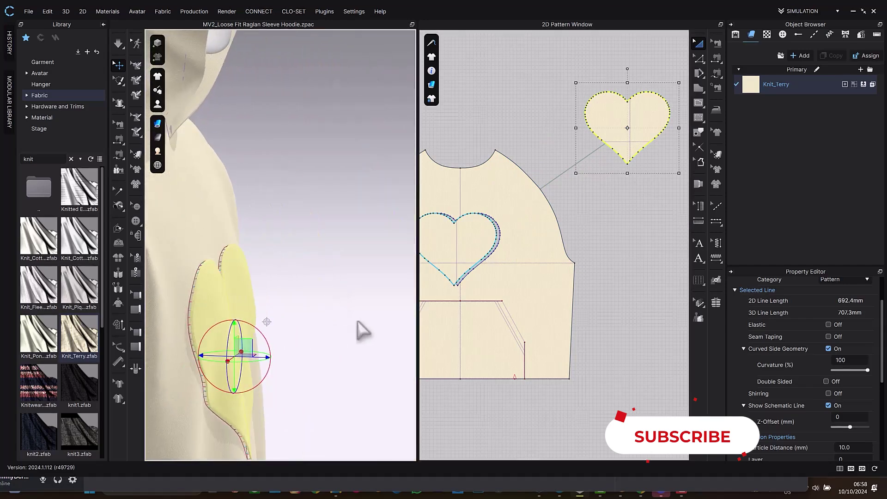
key(space)
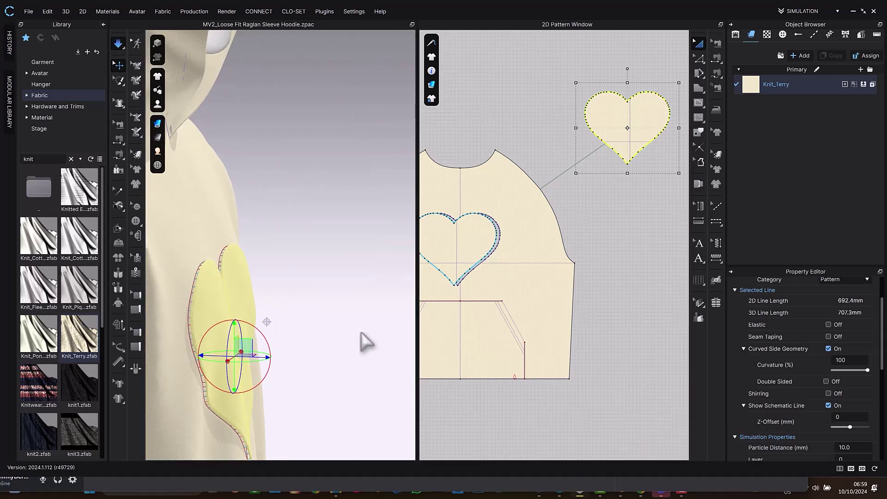
mouse_move(310, 301)
right_down()
mouse_move(268, 313)
mouse_move(223, 291)
mouse_move(305, 301)
right_up()
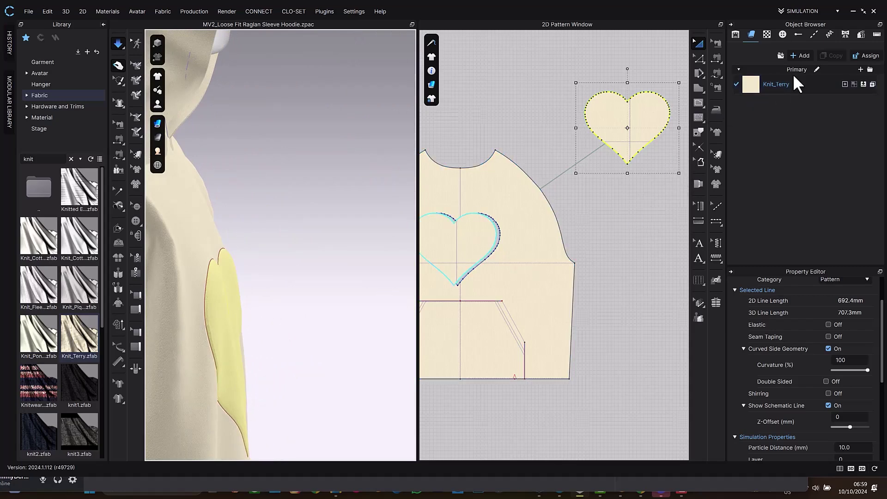
Copy Knit_Terry to Knit_Terry Copy 1 and assign it to the layered heart piece
double_click(803, 85)
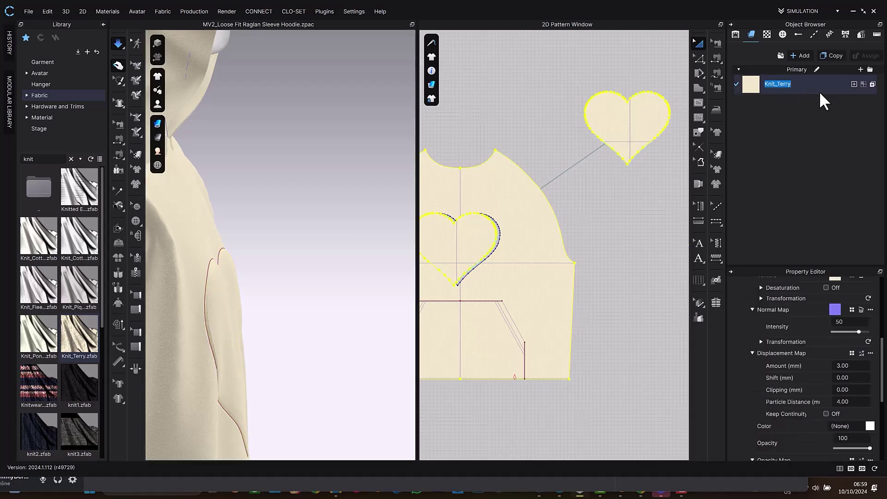
click(827, 56)
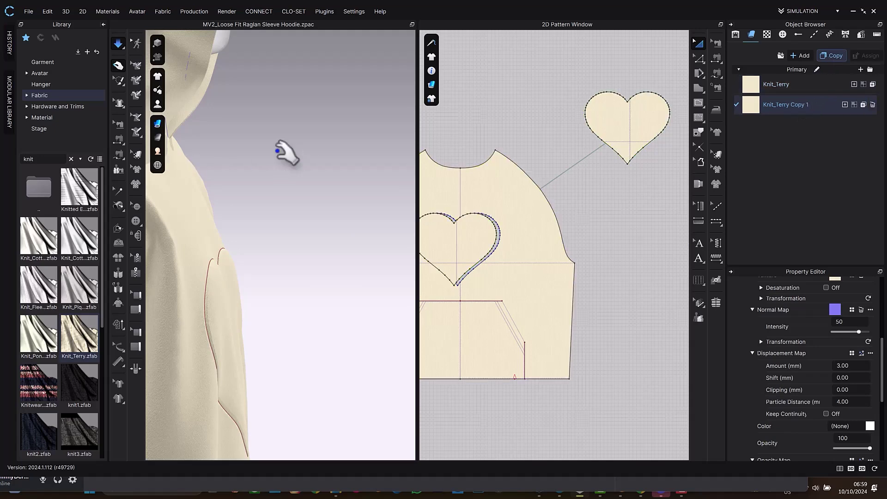
key(space)
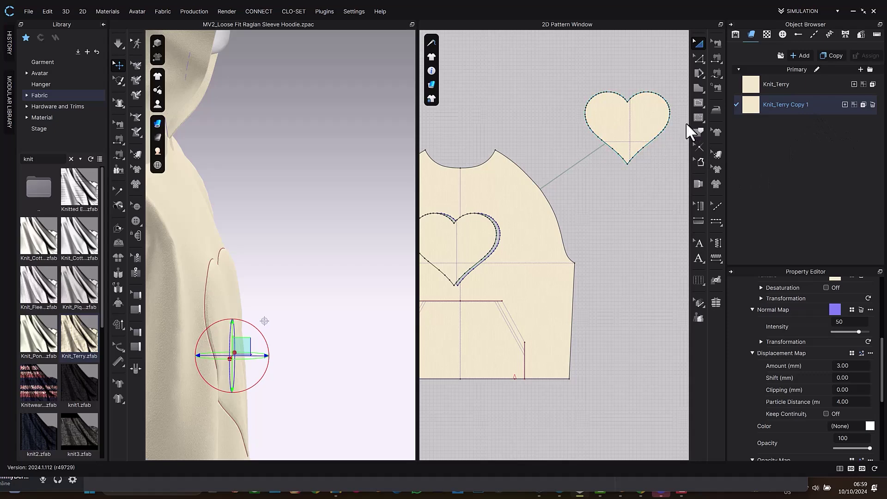
click(654, 128)
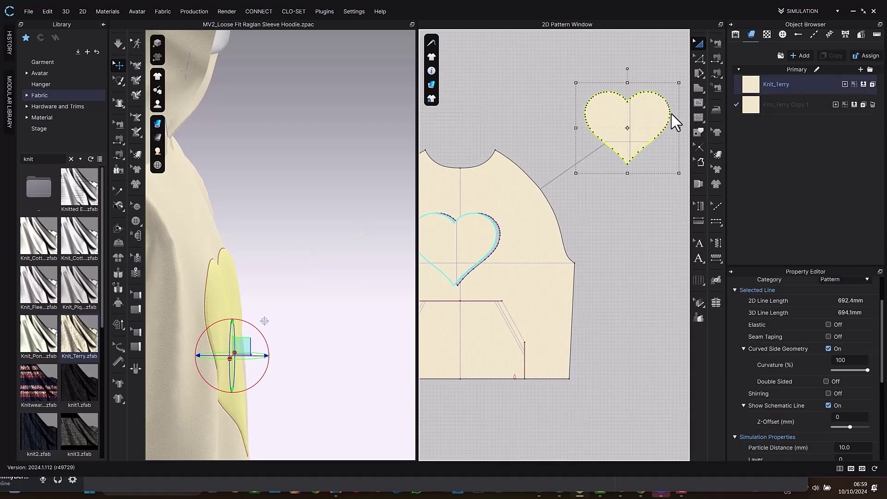
click(854, 103)
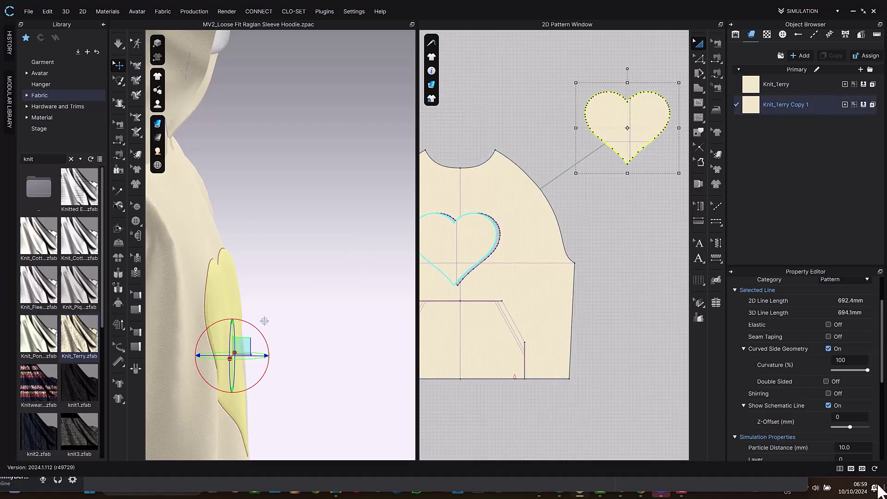
Turn desaturation on for Knit_Terry Copy 1 and set its colour to Red 1
scroll(826, 377, up, 2)
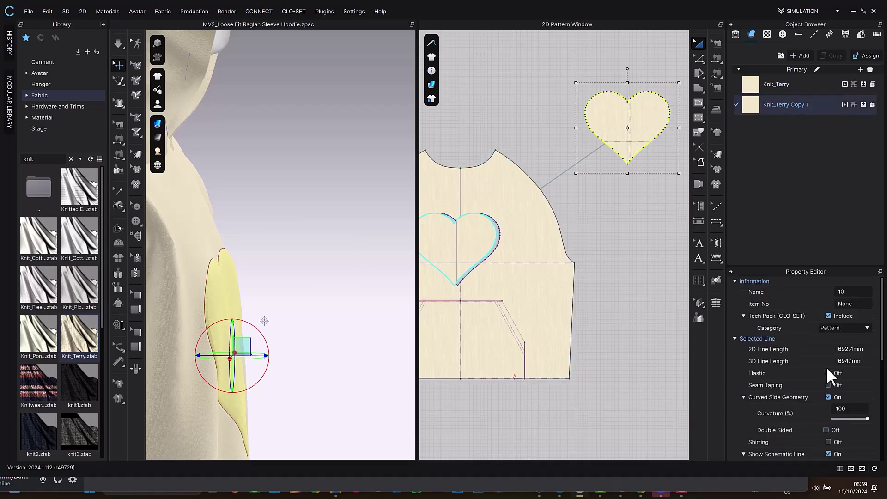
click(794, 109)
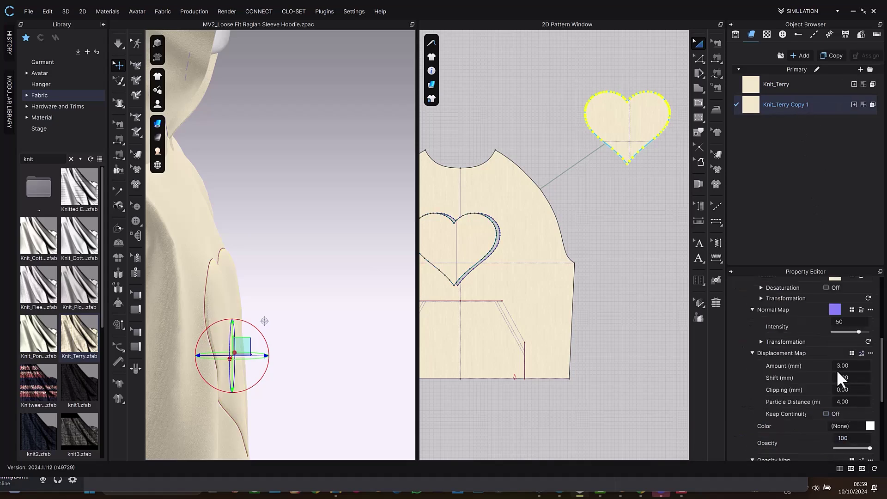
scroll(817, 330, up, 3)
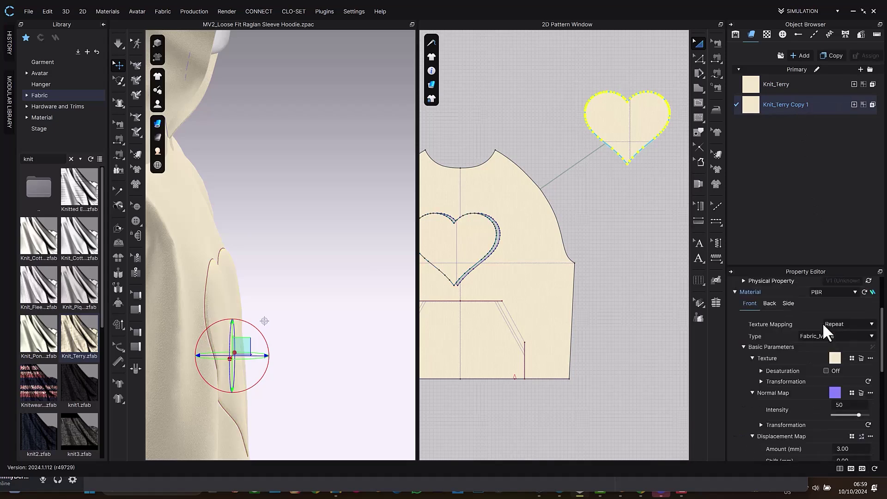
click(825, 370)
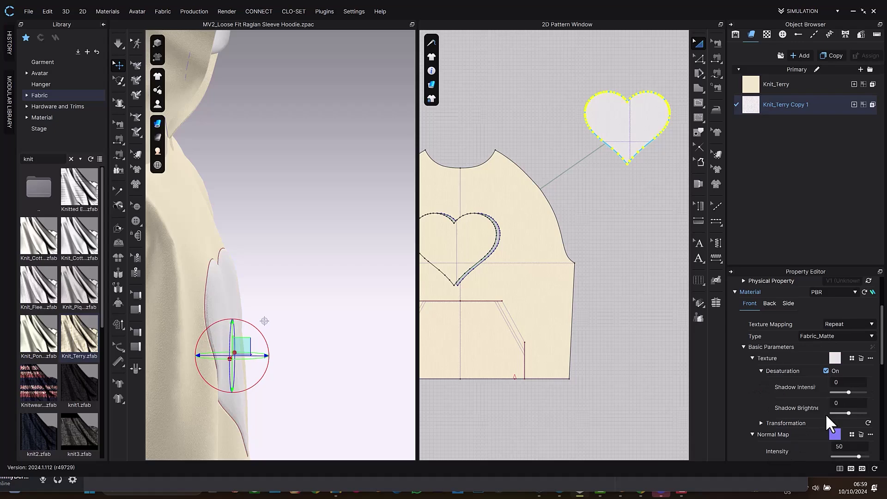
scroll(822, 412, down, 10)
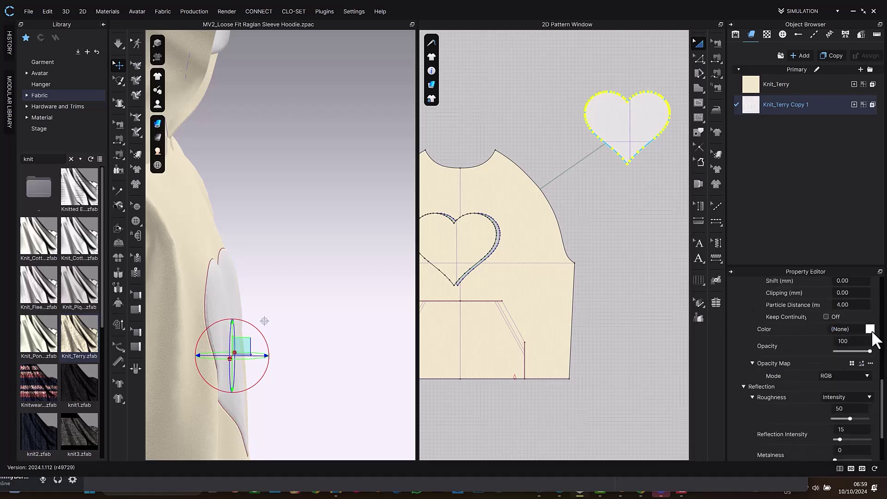
click(870, 330)
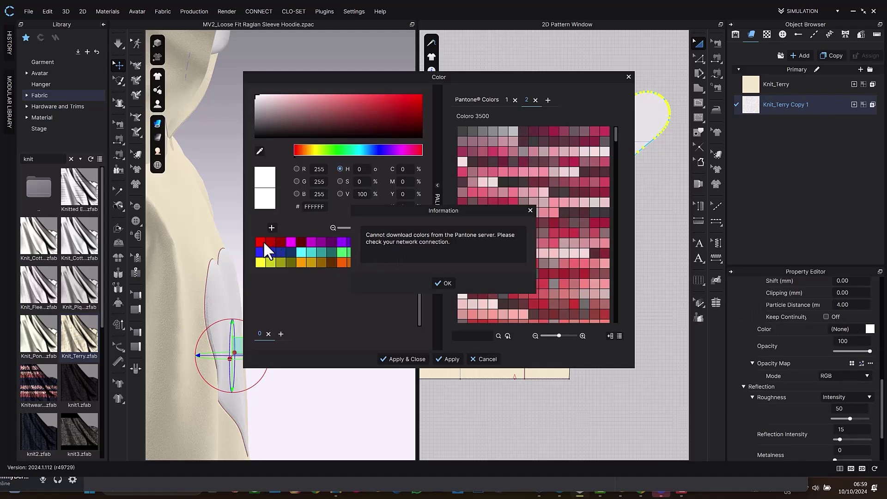
click(452, 283)
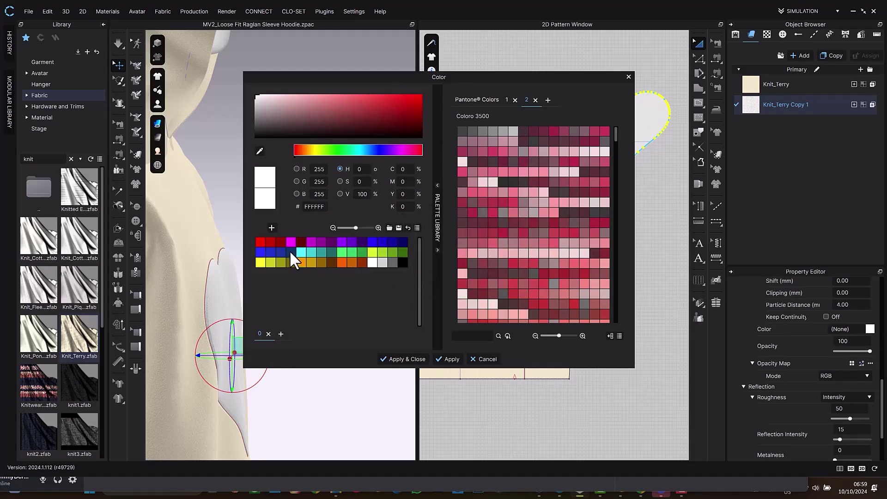
click(262, 242)
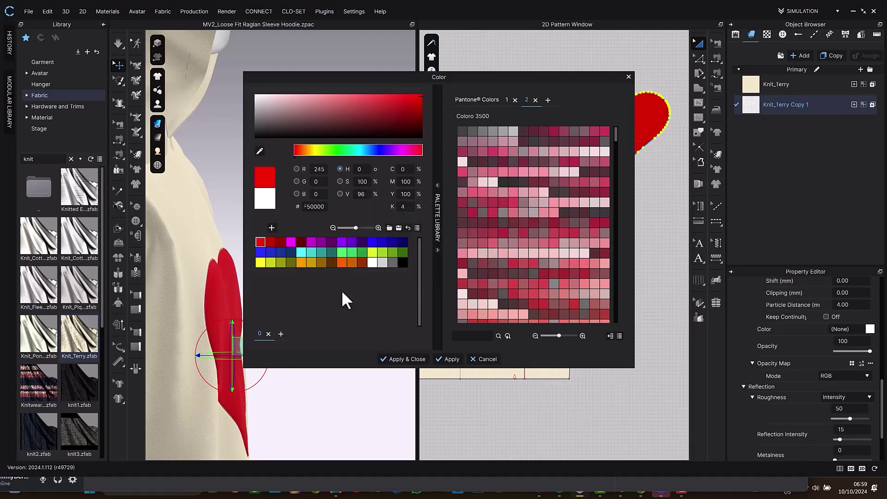
click(403, 358)
scroll(253, 307, up, 10)
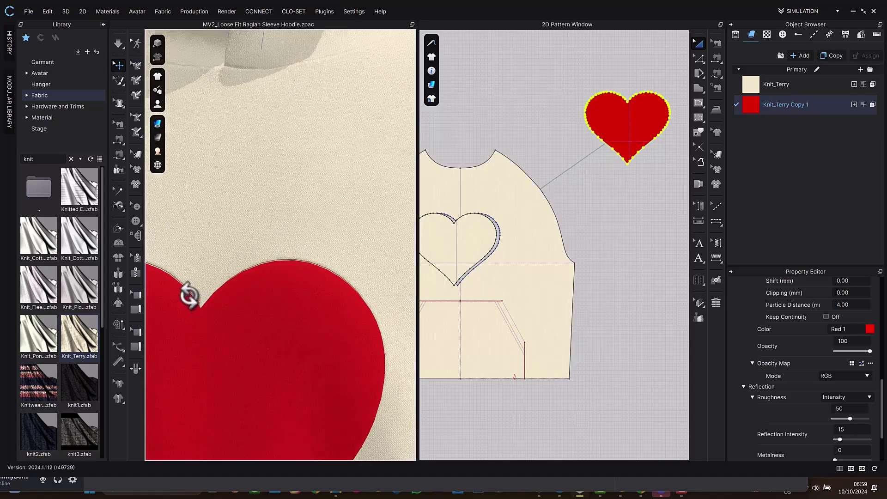
Orbit the 3D view away from the heart close-up
right_drag(188, 295, 194, 318)
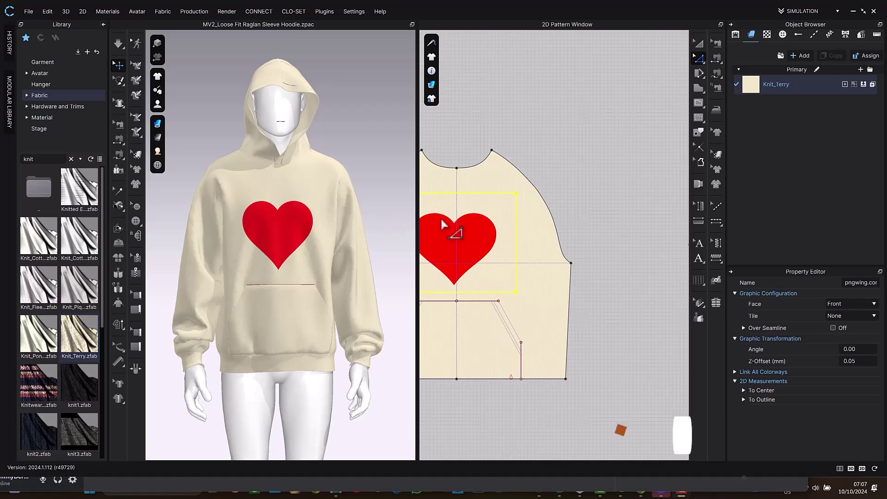
Trace the pngwing heart graphic on the front panel as an internal shape and delete the graphic
scroll(570, 304, down, 3)
scroll(571, 304, down, 2)
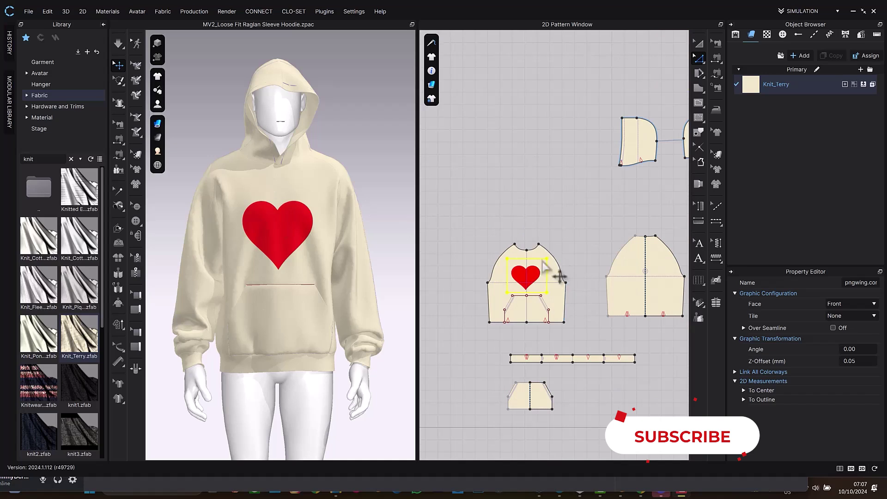
scroll(535, 271, up, 5)
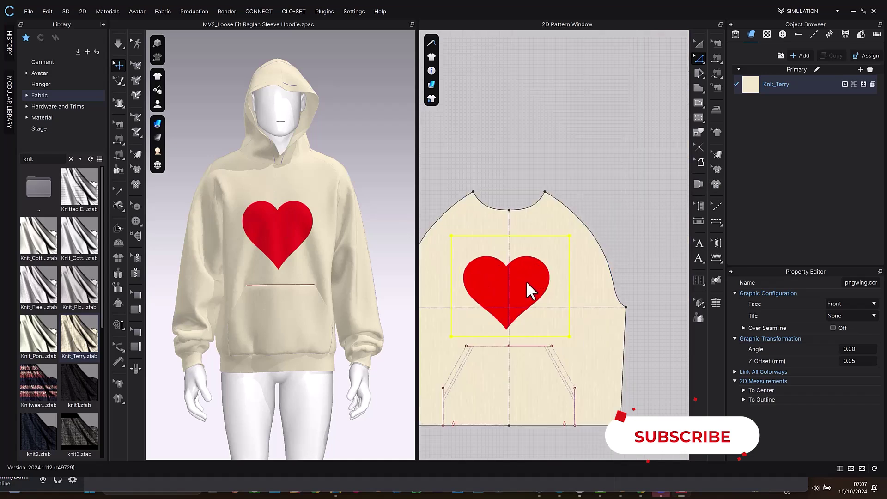
right_click(526, 281)
click(633, 198)
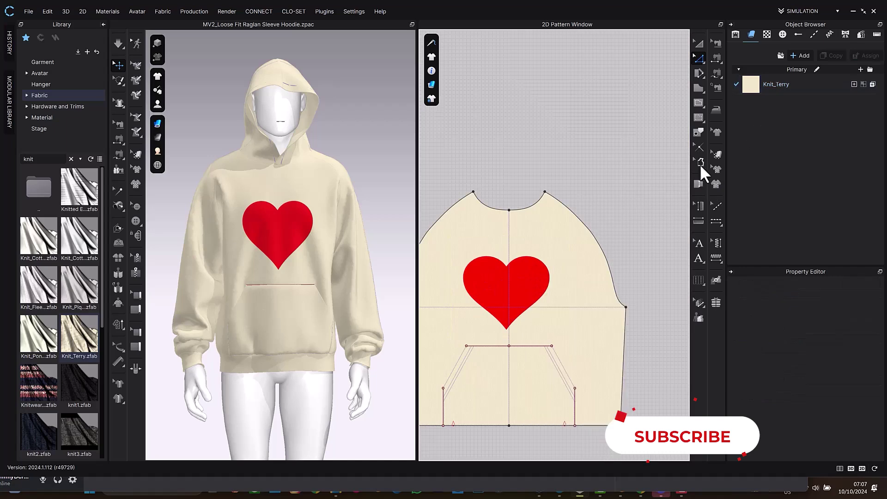
click(716, 168)
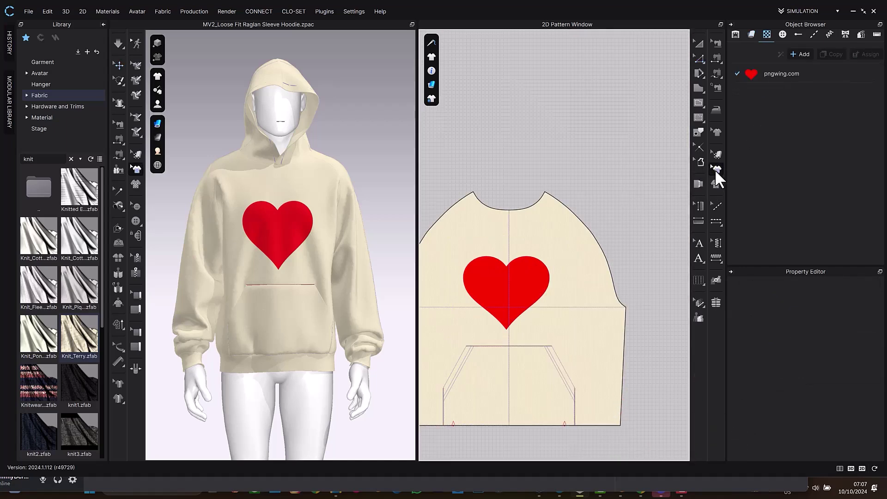
click(503, 289)
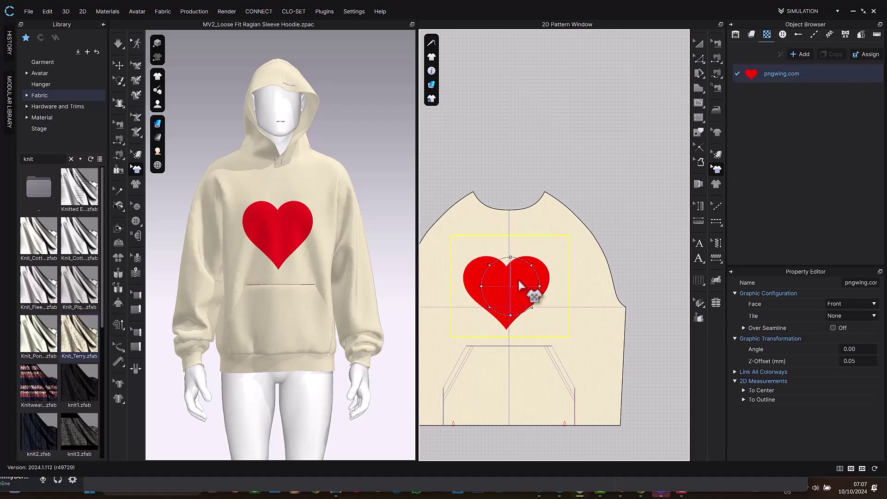
right_click(518, 280)
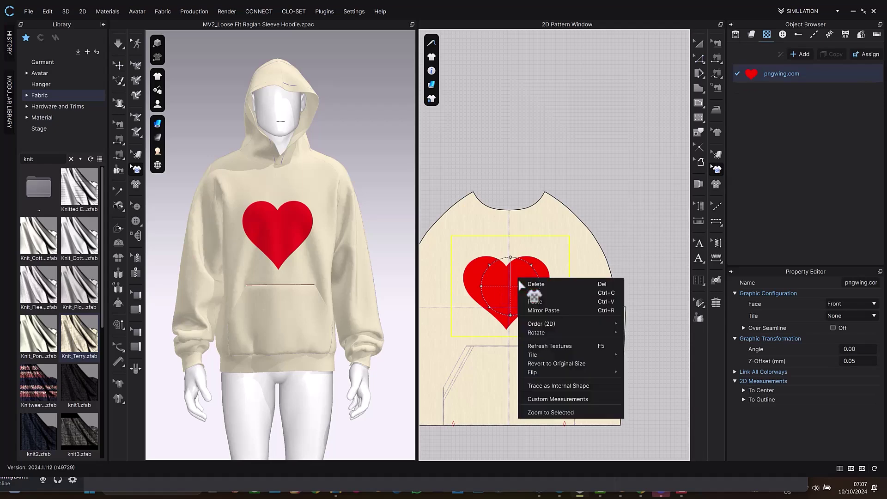
click(559, 385)
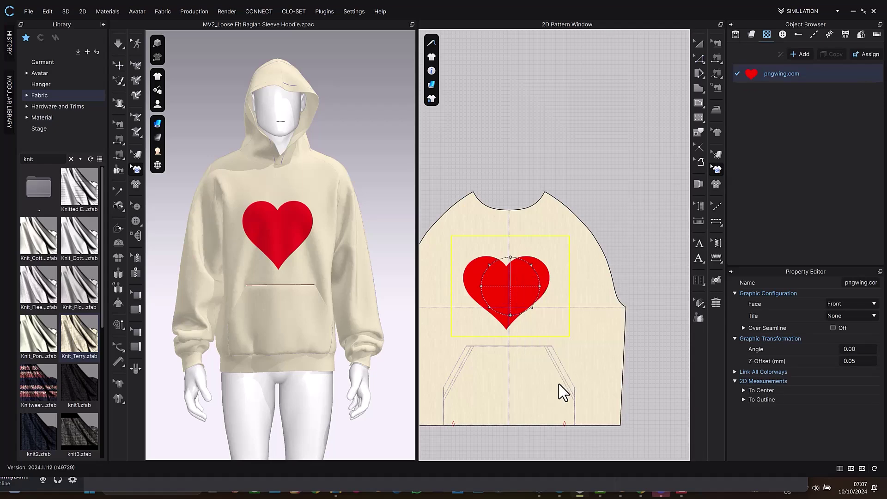
scroll(528, 311, down, 2)
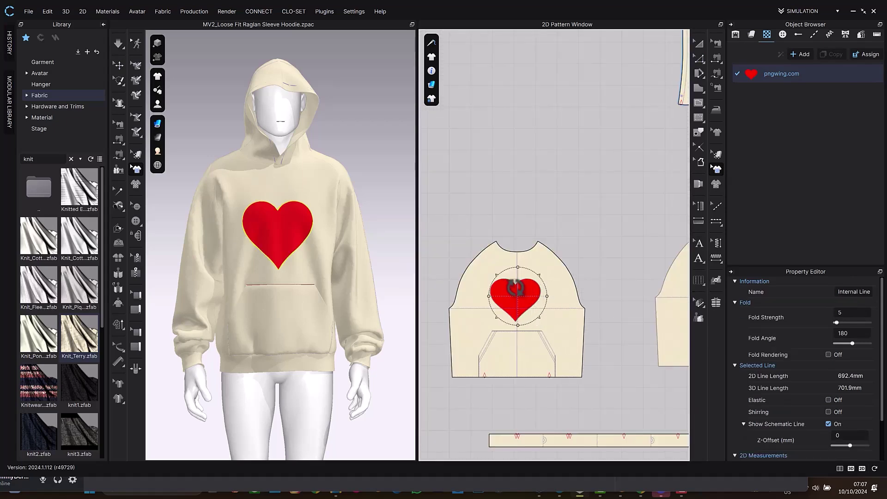
click(526, 292)
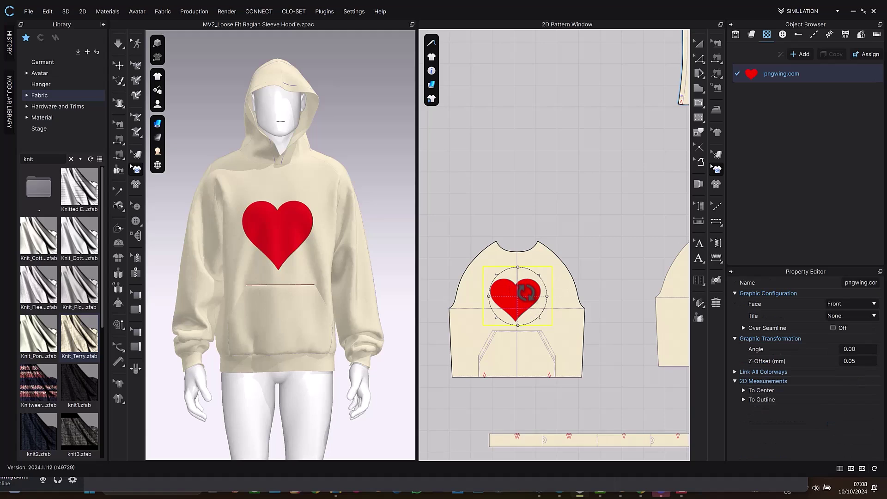
key(Delete)
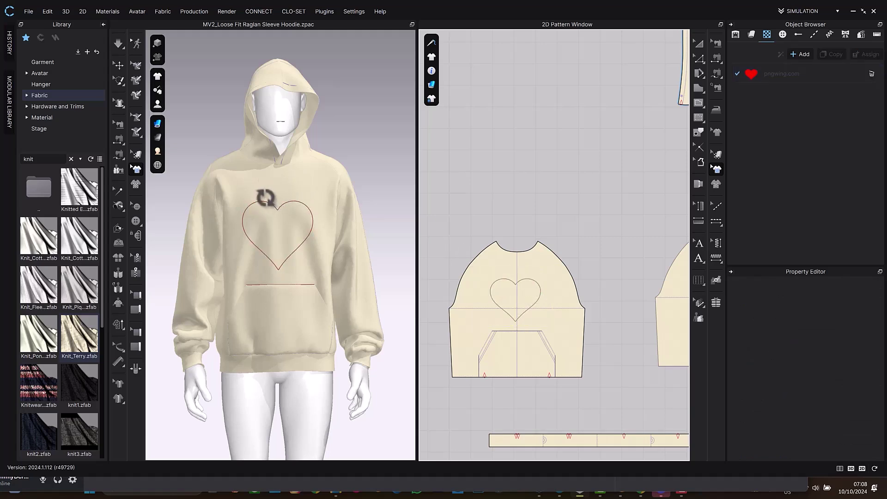
Select all patterns, Layer Clone (Under) them, and place the copies above the originals
scroll(475, 310, down, 6)
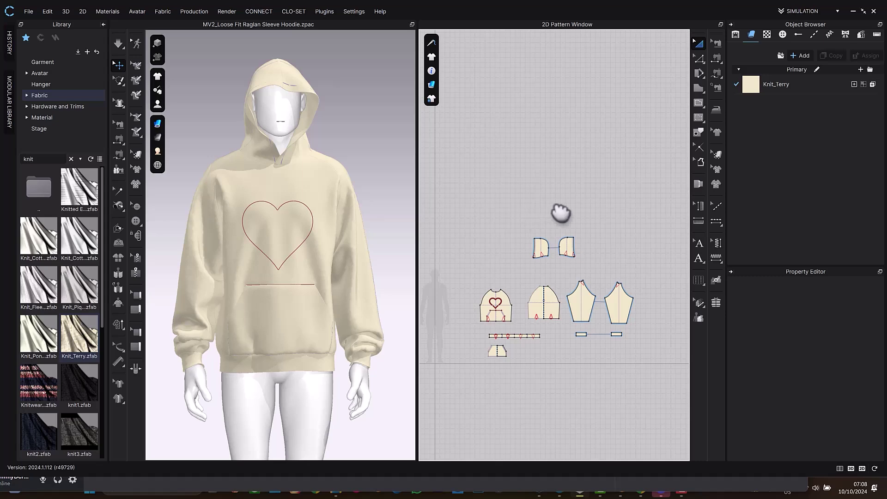
key(ctrl+a)
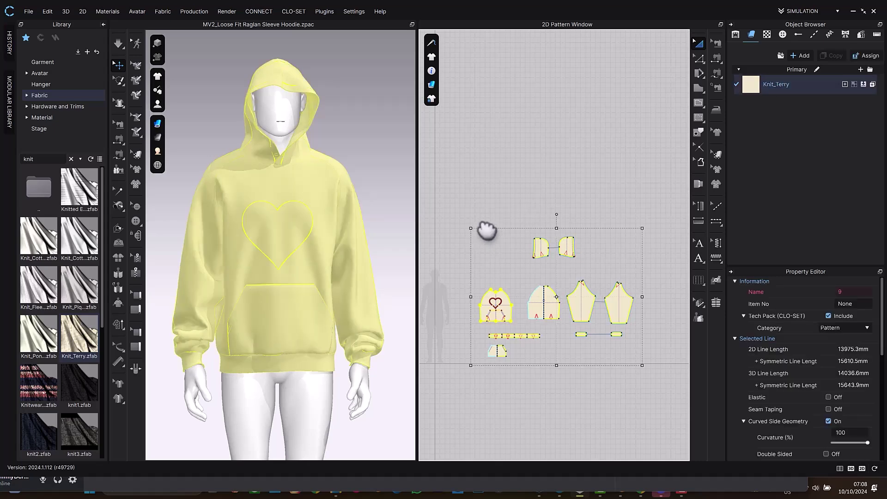
right_click(538, 302)
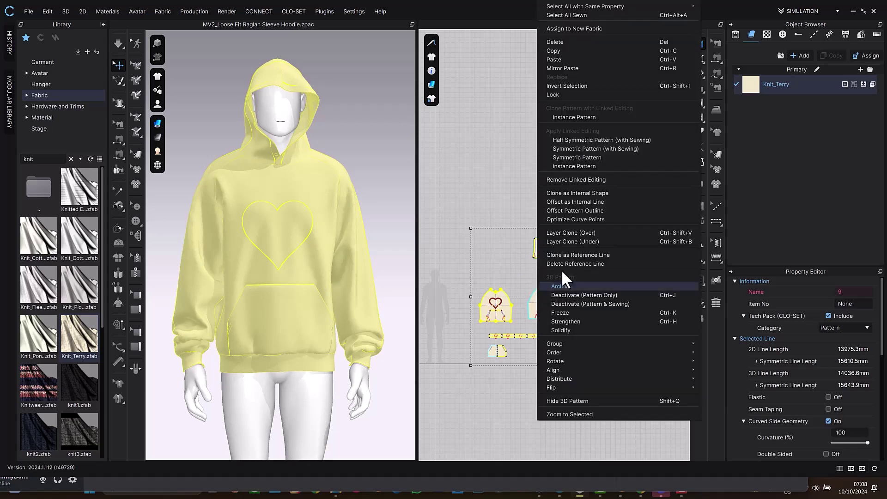
click(578, 240)
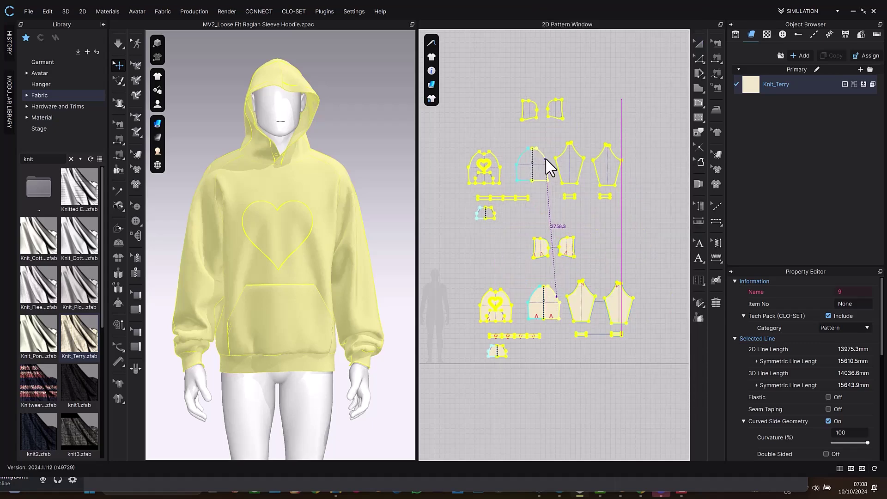
click(546, 159)
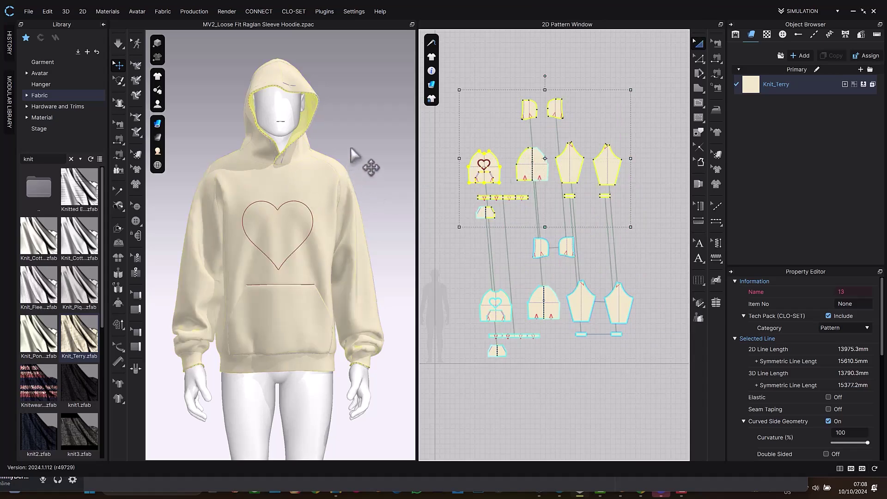
Run the simulation briefly, then stop it and select the two small pieces at the layout top
key(space)
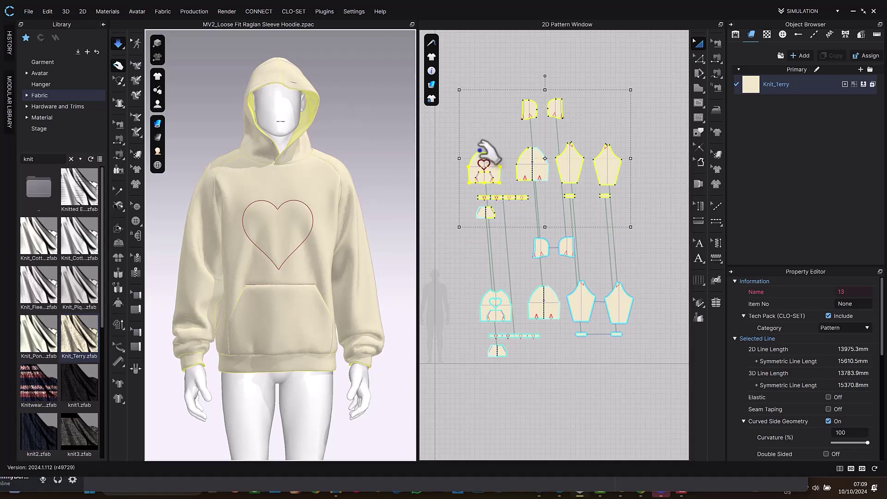
click(670, 180)
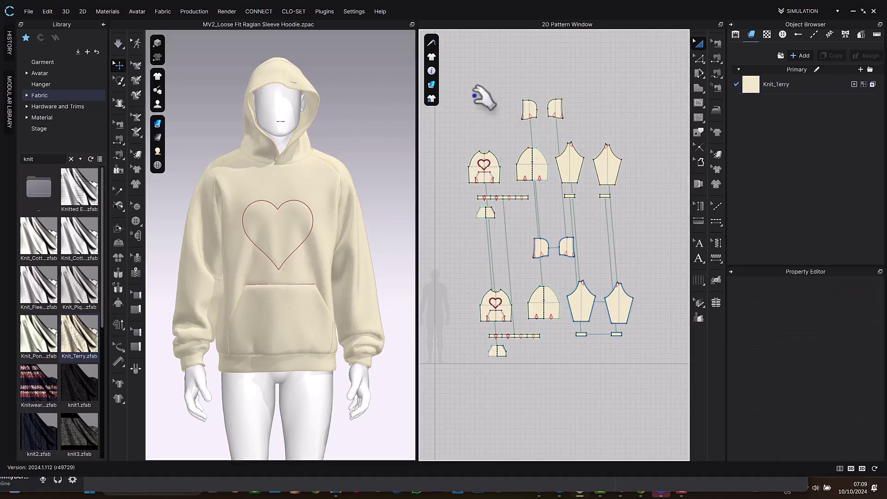
drag(452, 84, 671, 238)
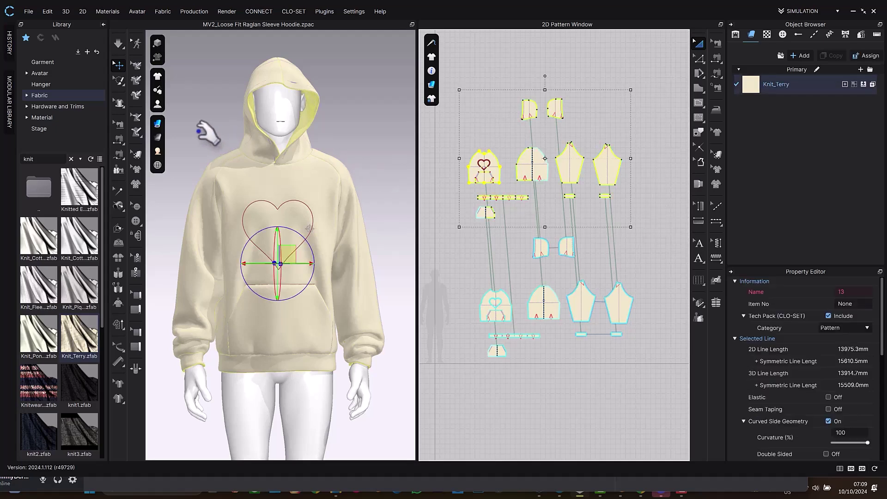
Switch the garment rendering to Textured Surface and zoom in for an angled view of the hoodie
click(157, 123)
click(194, 145)
click(158, 123)
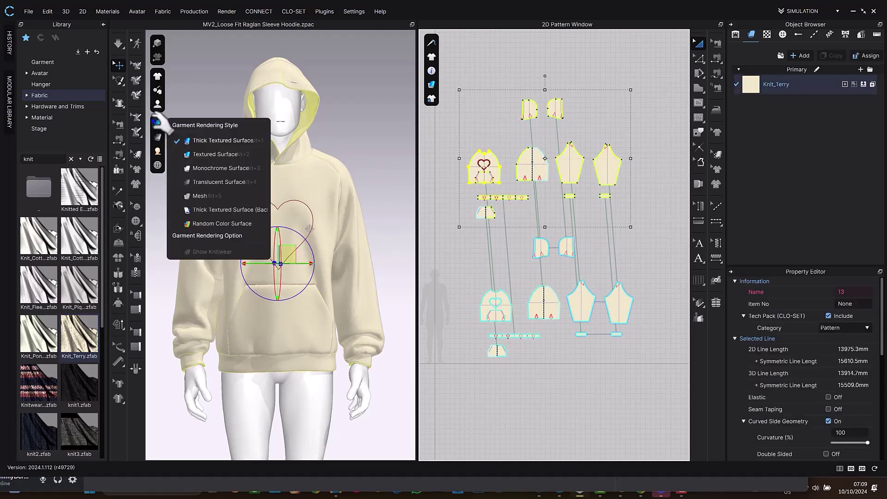
click(196, 155)
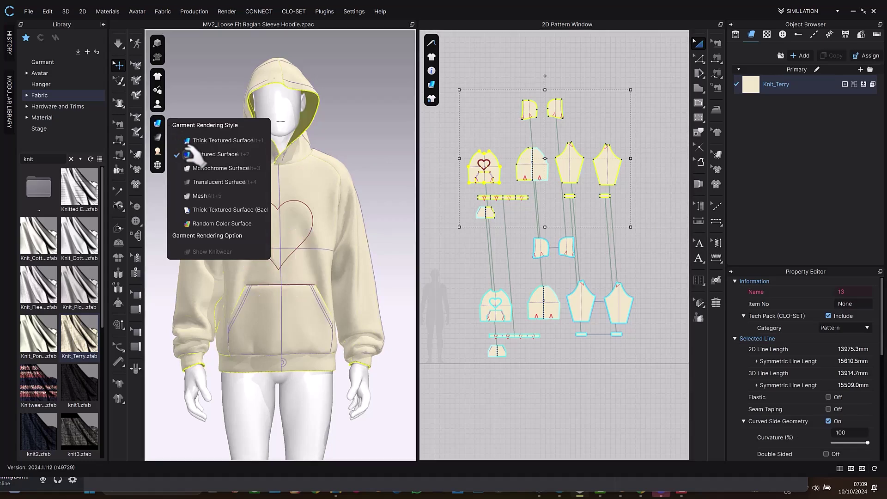
scroll(342, 113, up, 3)
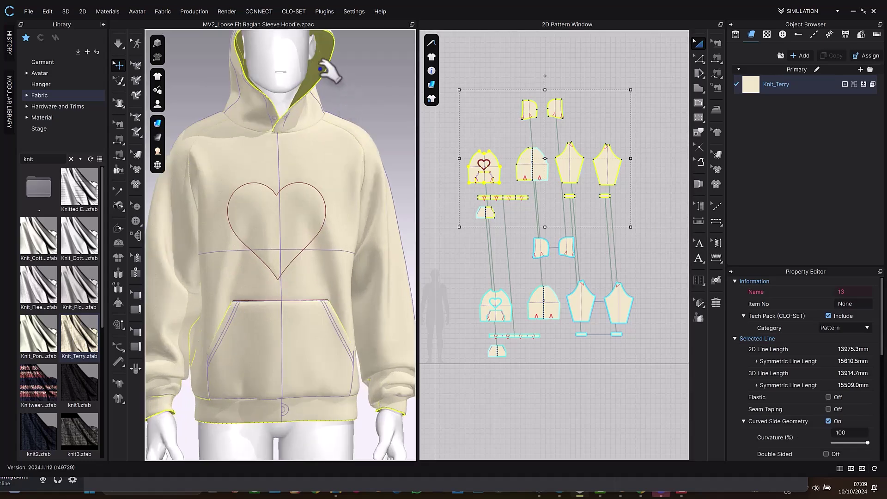
scroll(396, 140, up, 2)
right_drag(366, 149, 359, 134)
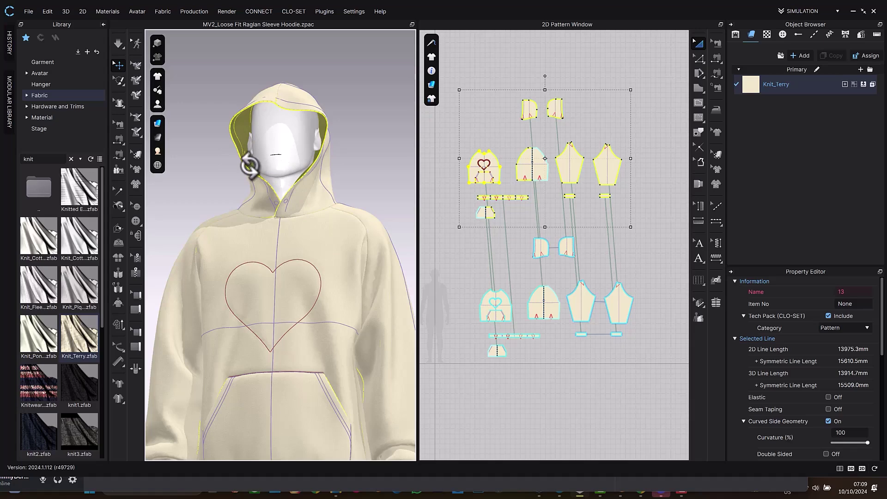
Render the garment as Thick Textured Surface and clear the pattern selection
click(159, 122)
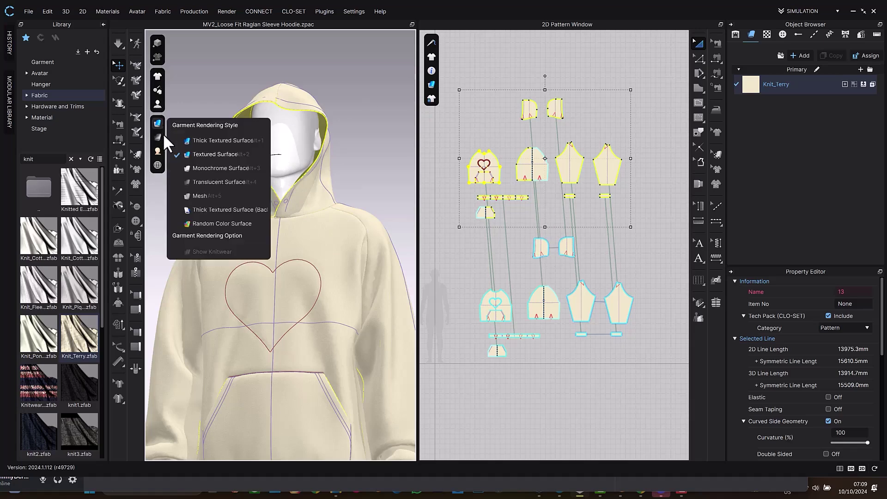
click(187, 140)
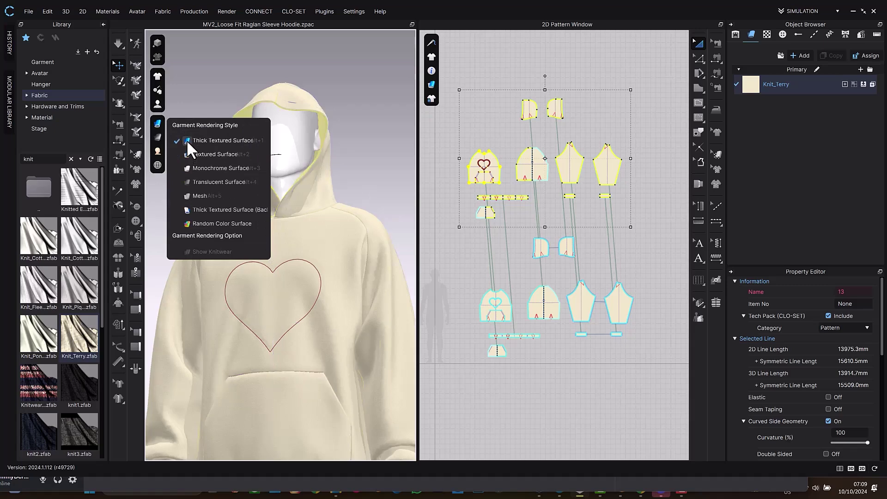
click(643, 133)
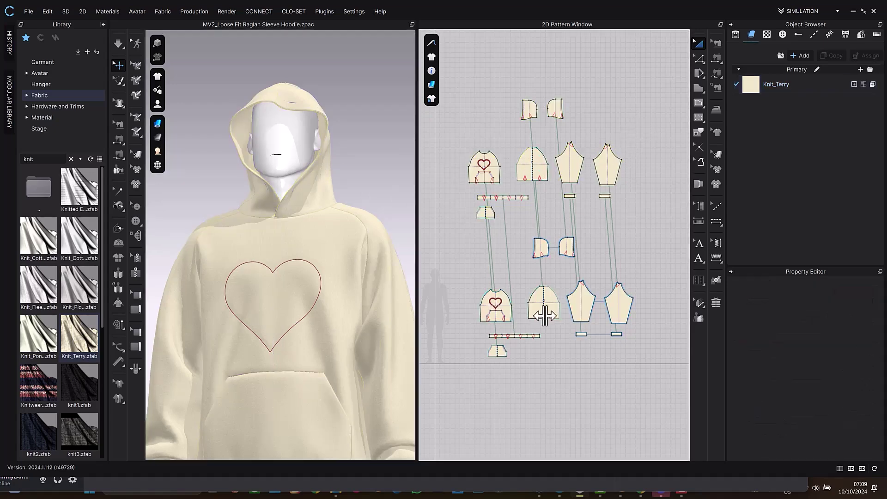
scroll(548, 269, up, 5)
scroll(617, 244, down, 2)
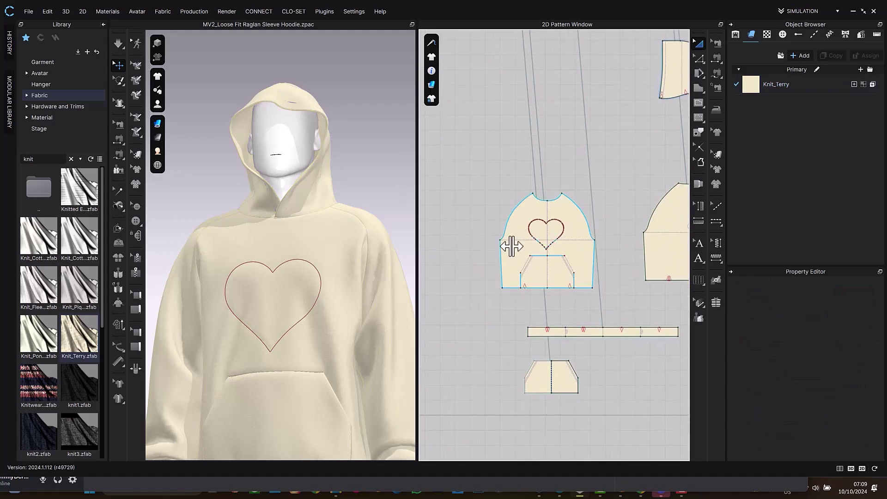
scroll(525, 214, up, 3)
scroll(513, 204, up, 3)
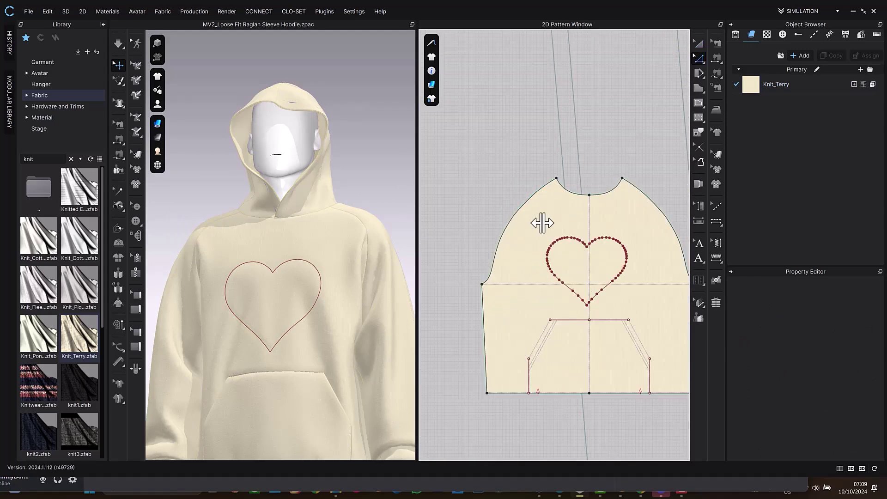
Cut the front piece along the heart line, delete the heart piece, and resimulate
key(a)
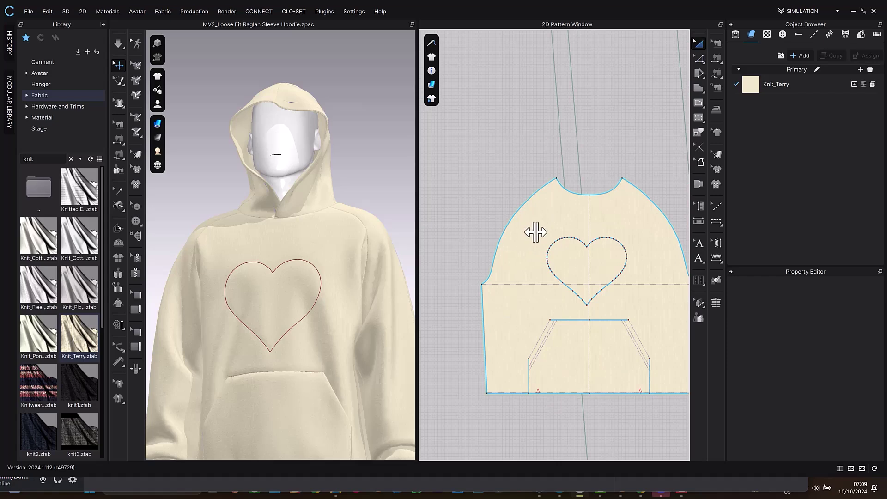
click(568, 240)
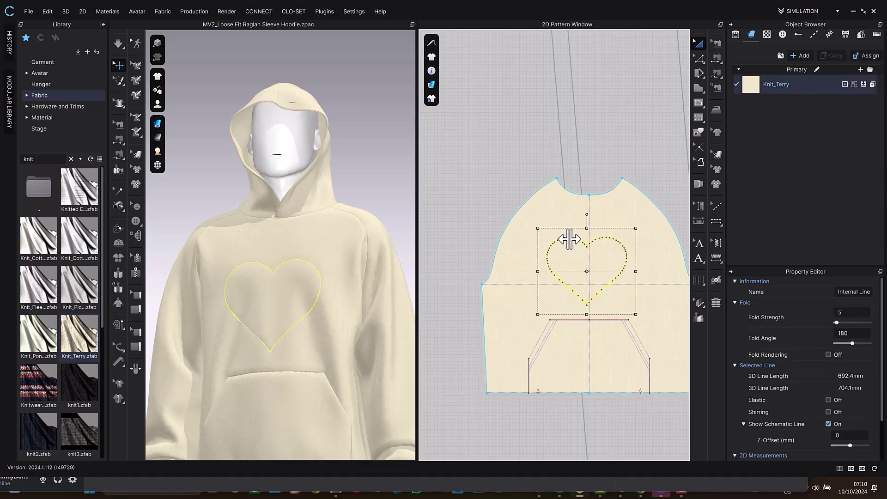
right_click(569, 240)
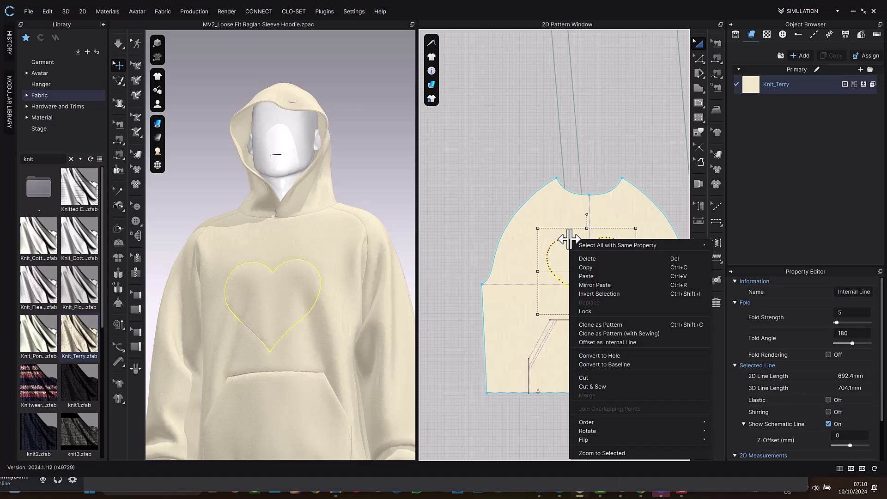
click(610, 378)
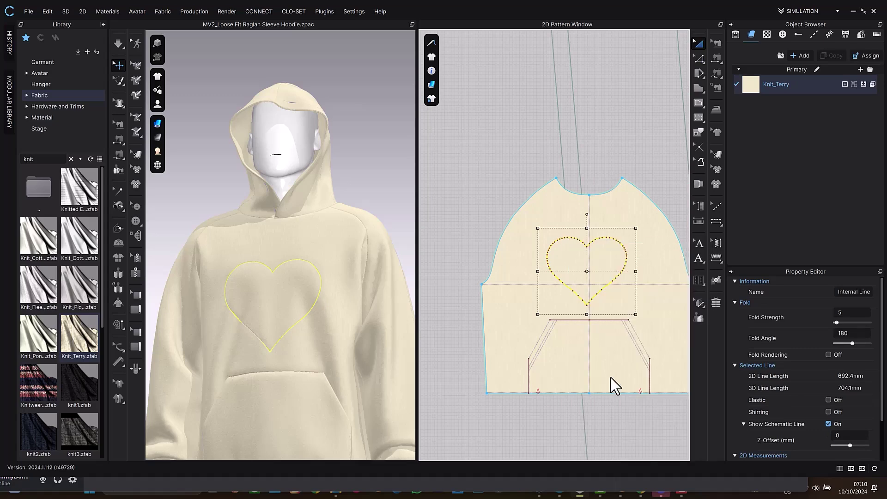
click(594, 289)
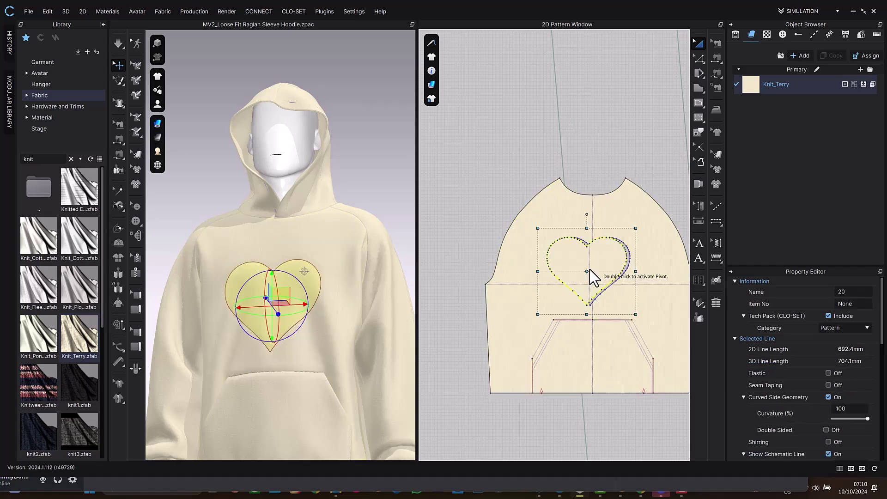
key(Delete)
click(292, 302)
key(space)
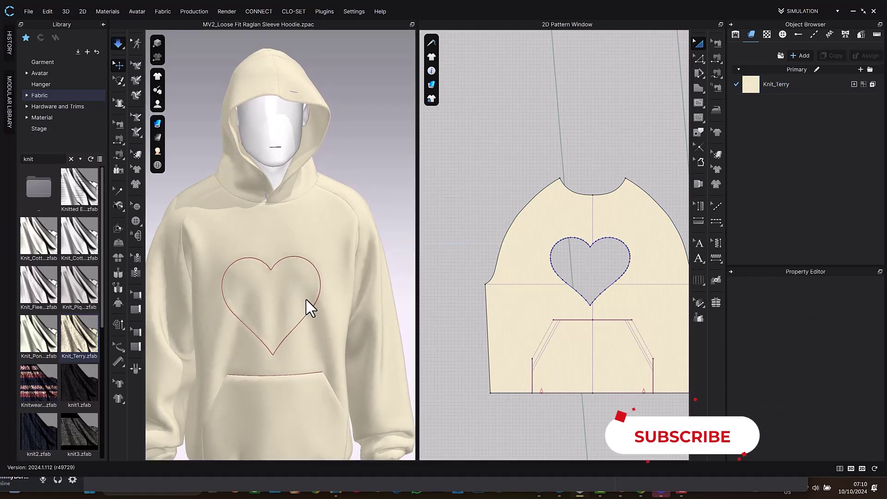
Let the hoodie re-drape around the heart opening, pan the pattern view, and activate Segment Topstitch
click(279, 302)
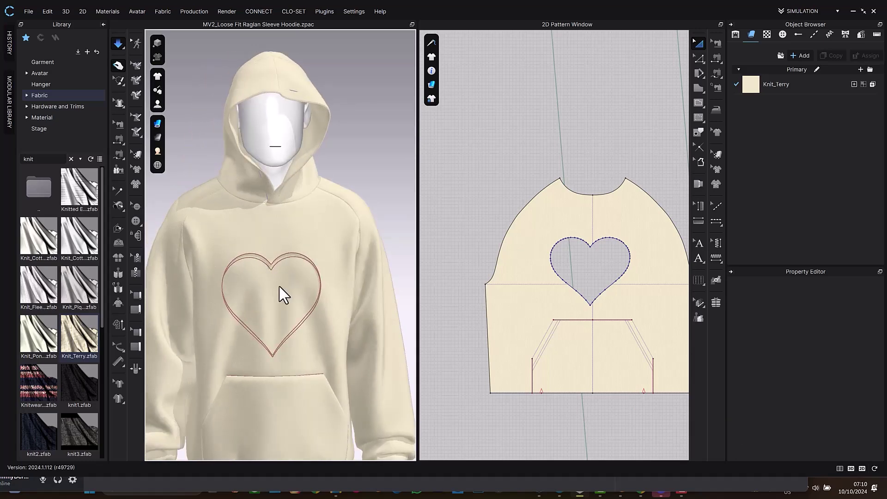
key(space)
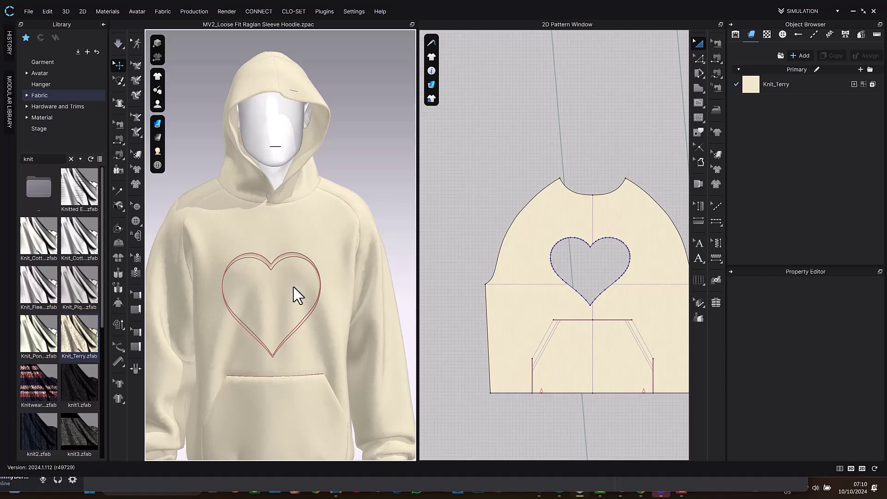
middle_drag(648, 165, 567, 118)
key(b)
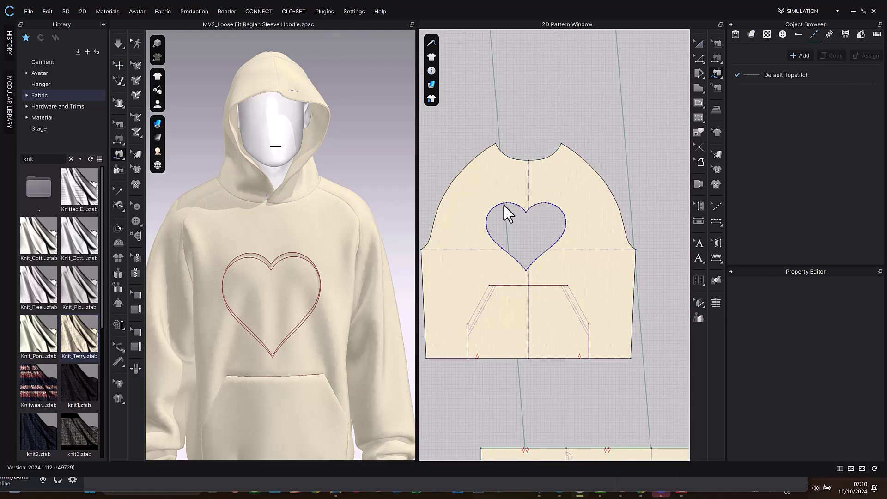
Turn off simulation and make a first topstitch pass around the heart opening outline
key(a)
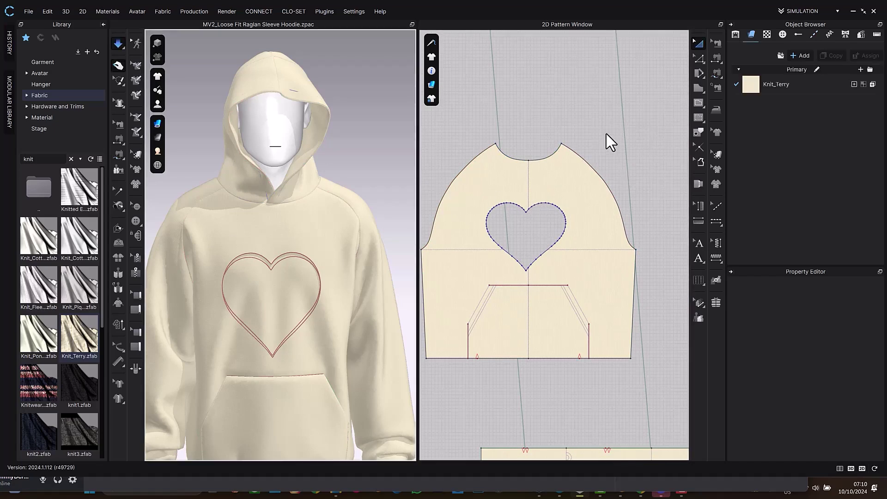
key(b)
scroll(557, 184, up, 3)
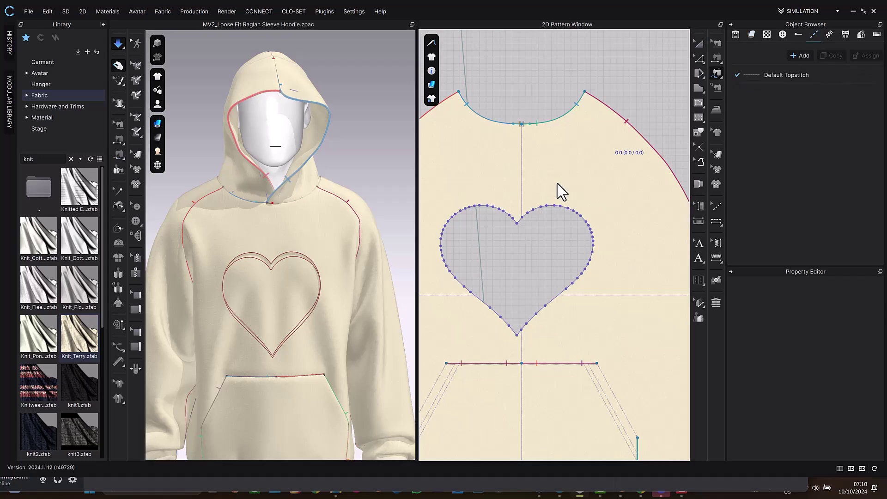
key(b)
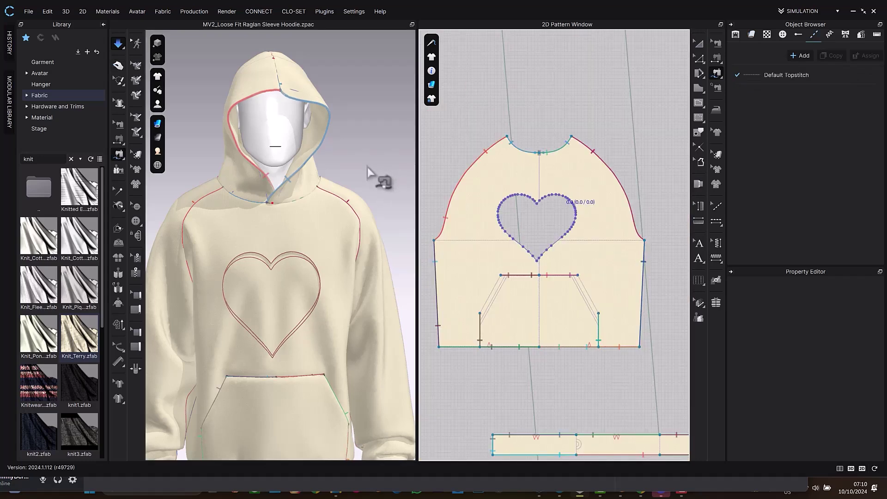
click(369, 171)
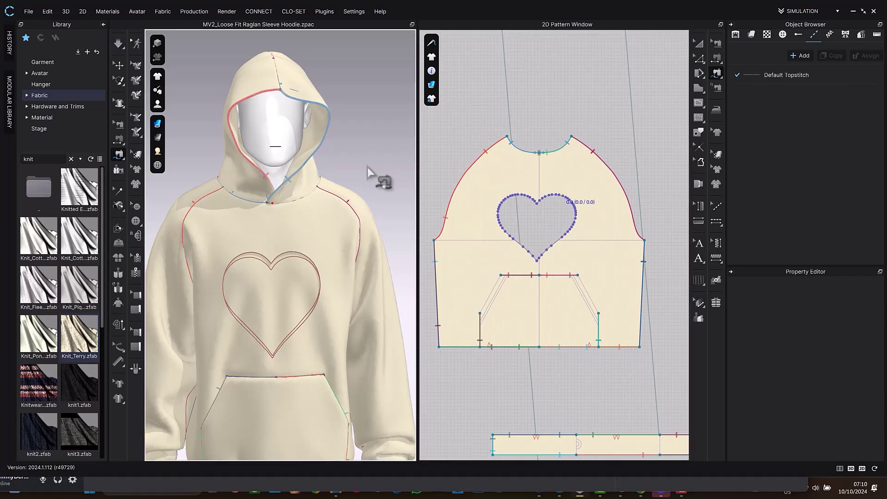
click(569, 206)
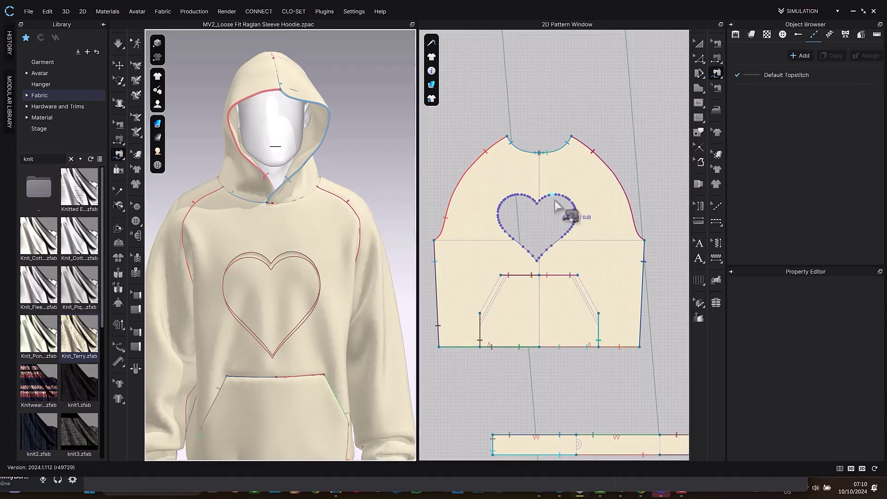
scroll(542, 204, up, 3)
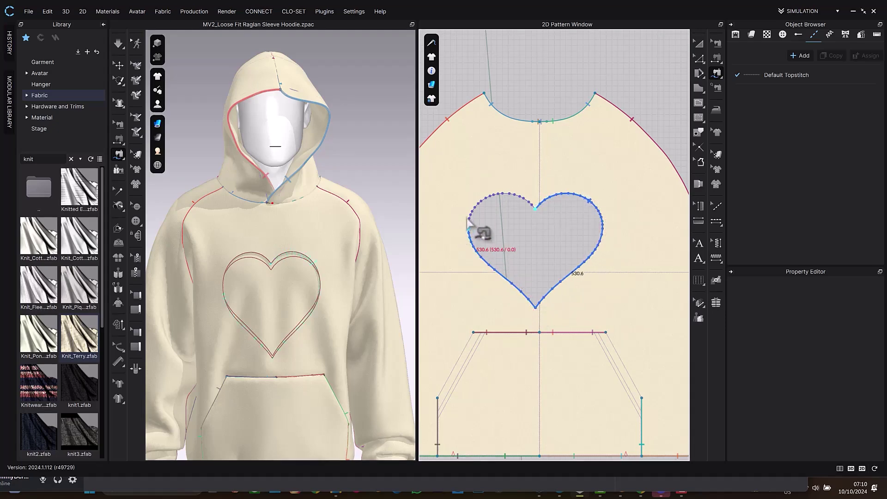
click(535, 213)
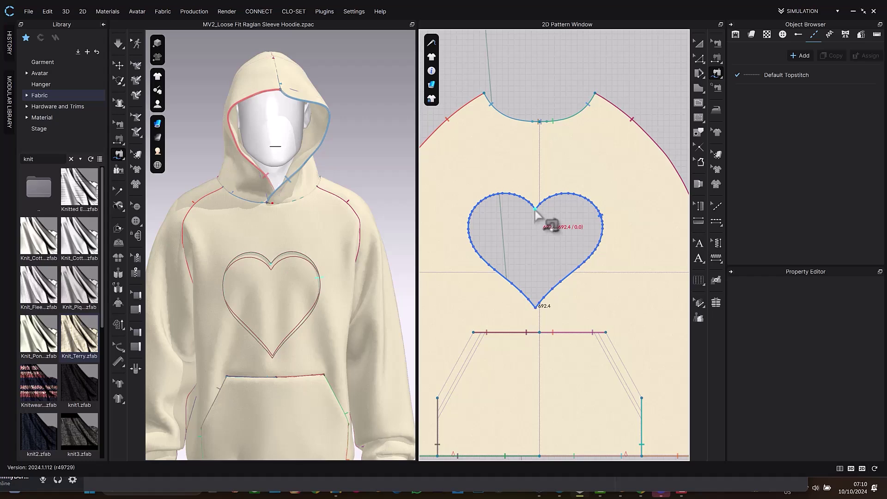
scroll(619, 148, down, 6)
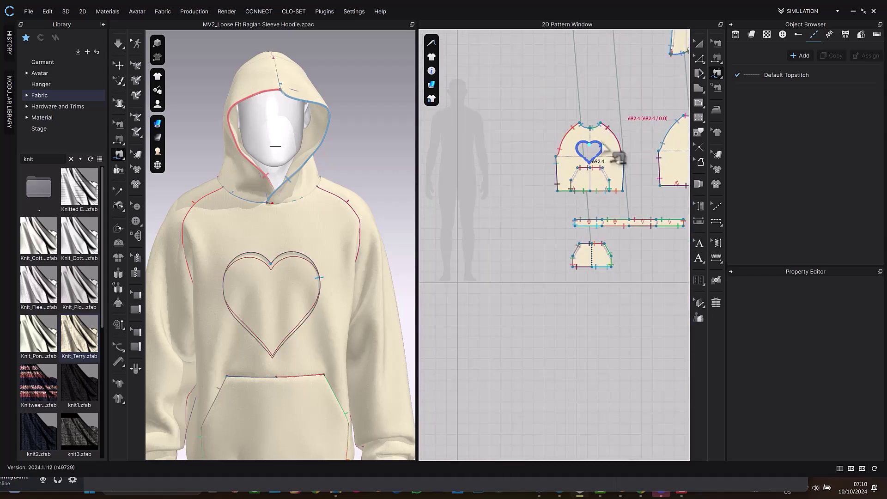
Topstitch the entire heart outline starting and ending at its top notch
middle_drag(603, 147, 553, 415)
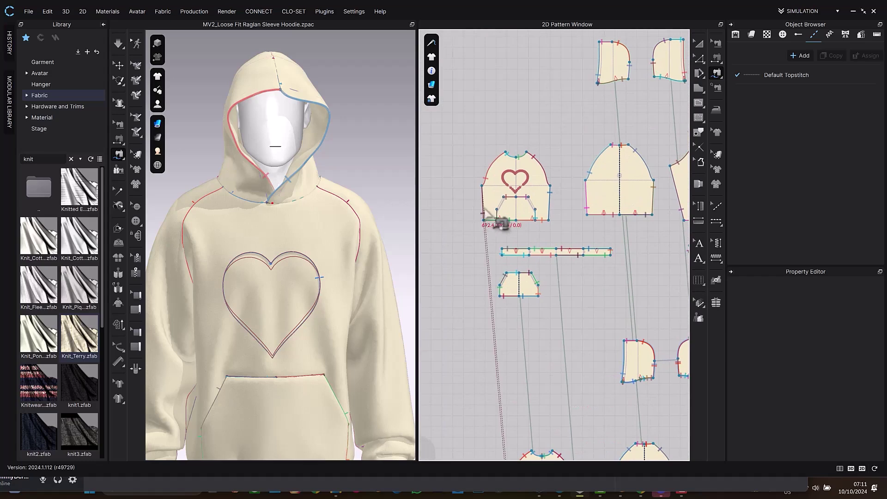
scroll(574, 149, up, 8)
scroll(594, 125, up, 2)
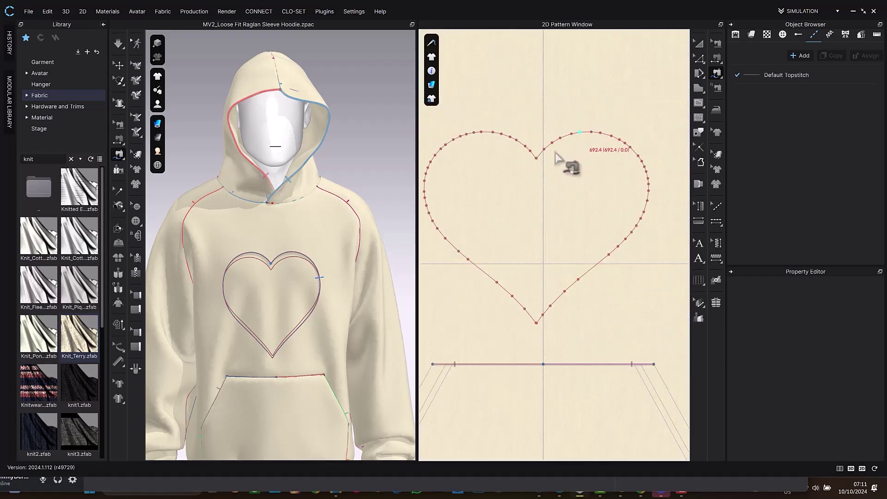
click(536, 159)
click(536, 160)
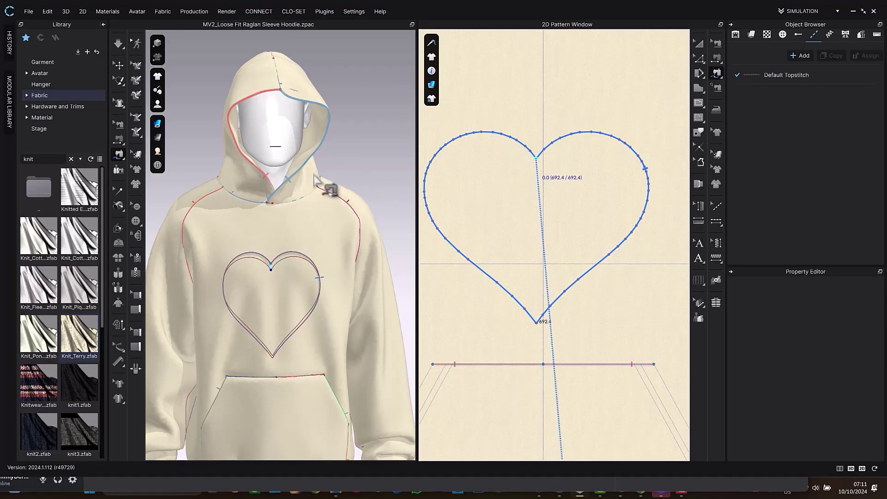
scroll(315, 179, down, 3)
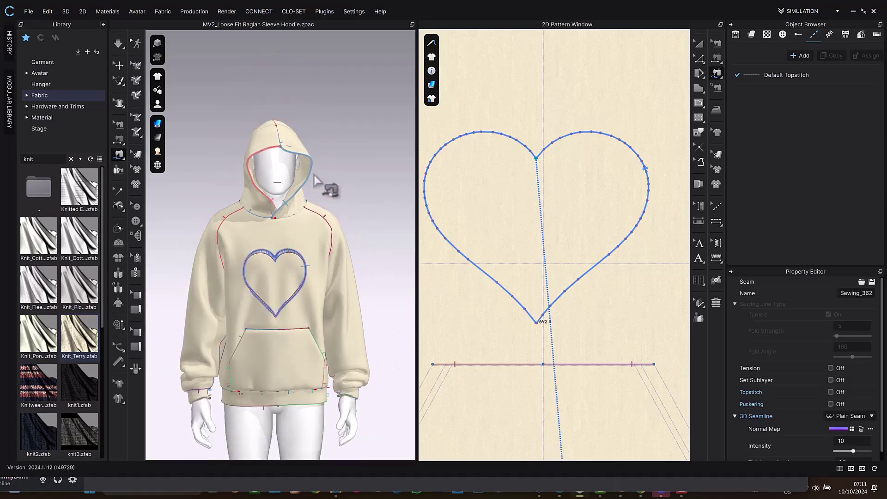
Simulate the hoodie with the heart topstitch, then view the chest from a three-quarter angle
key(space)
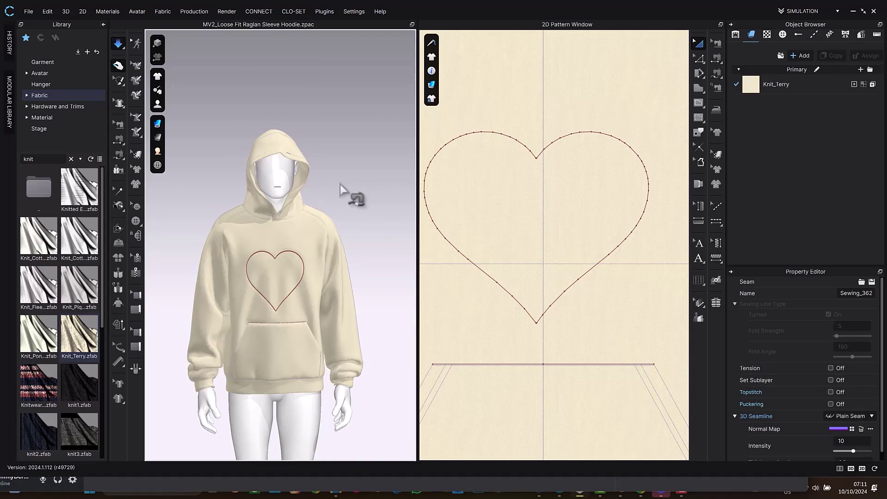
key(space)
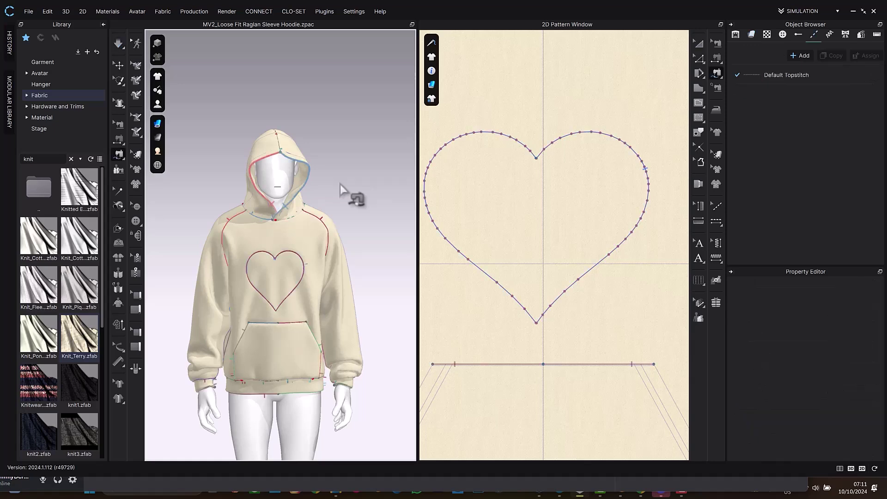
key(Escape)
scroll(333, 219, up, 5)
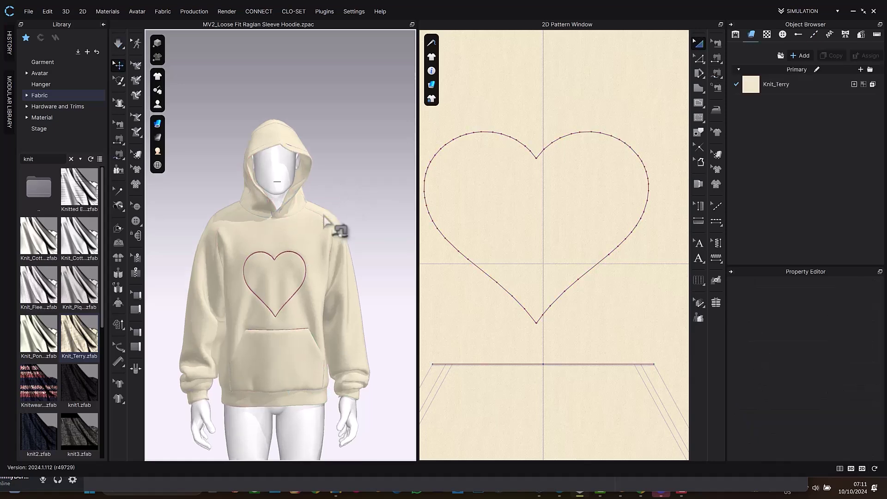
scroll(323, 226, up, 2)
right_drag(321, 344, 274, 337)
Select the heart-shaped piece and duplicate the Knit_Terry fabric as Knit_Terry Copy 1
click(273, 337)
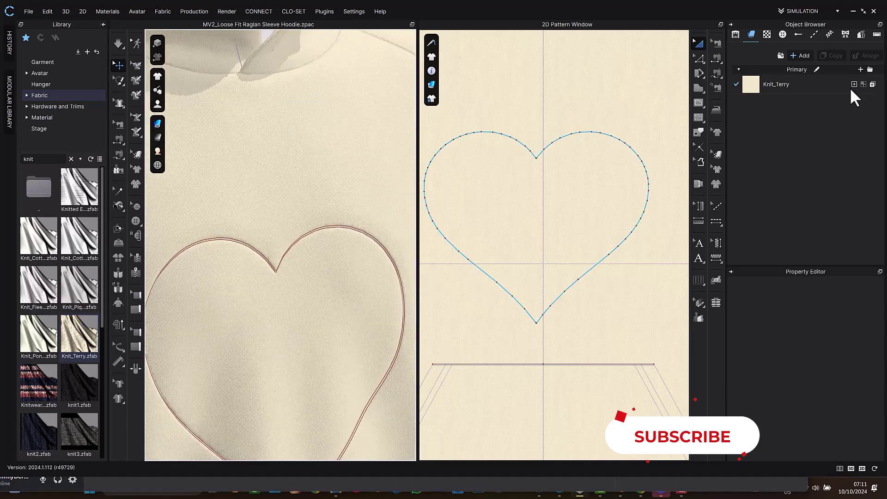
click(824, 84)
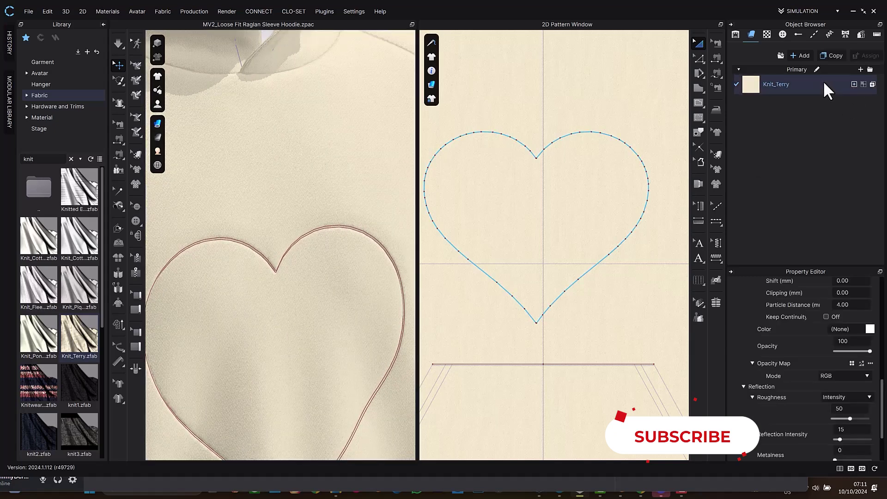
click(829, 56)
Apply Knit_Terry Copy 1 to the front under-layer piece and show its properties
click(540, 125)
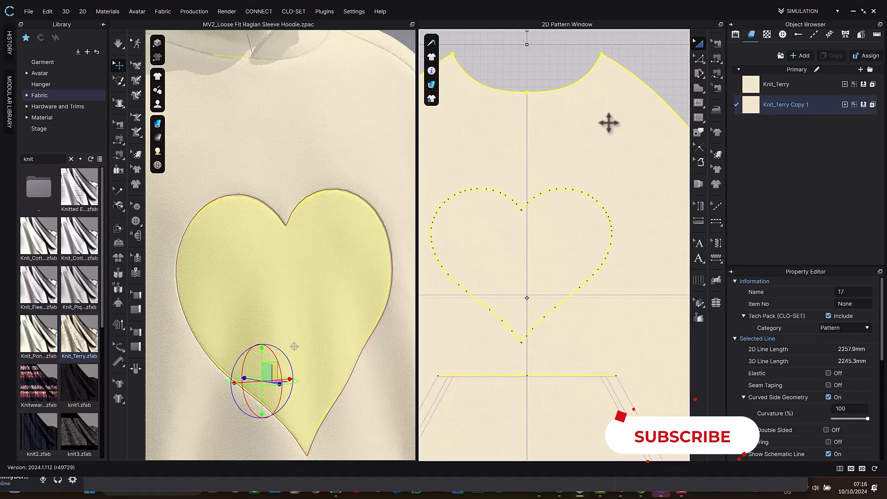
scroll(608, 123, down, 5)
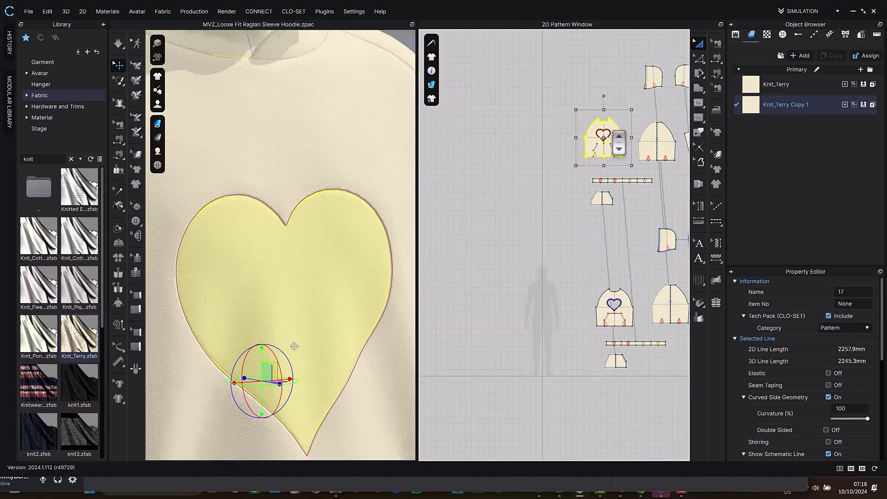
scroll(614, 125, up, 3)
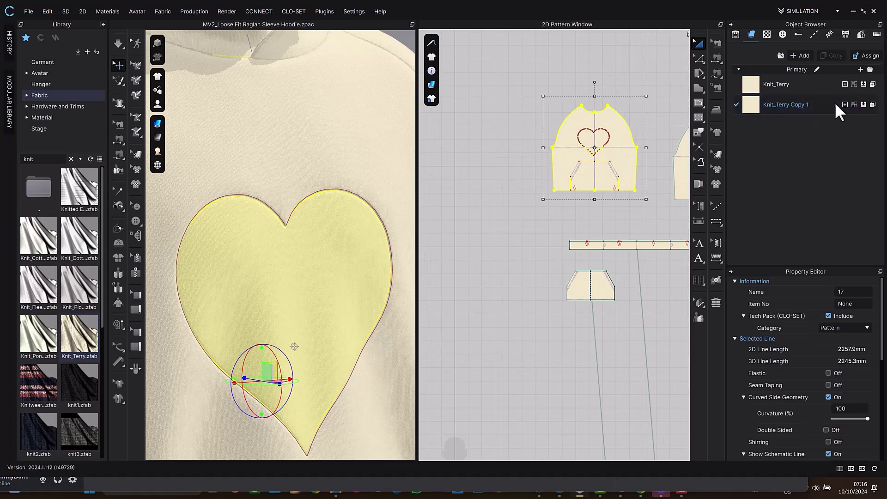
click(863, 104)
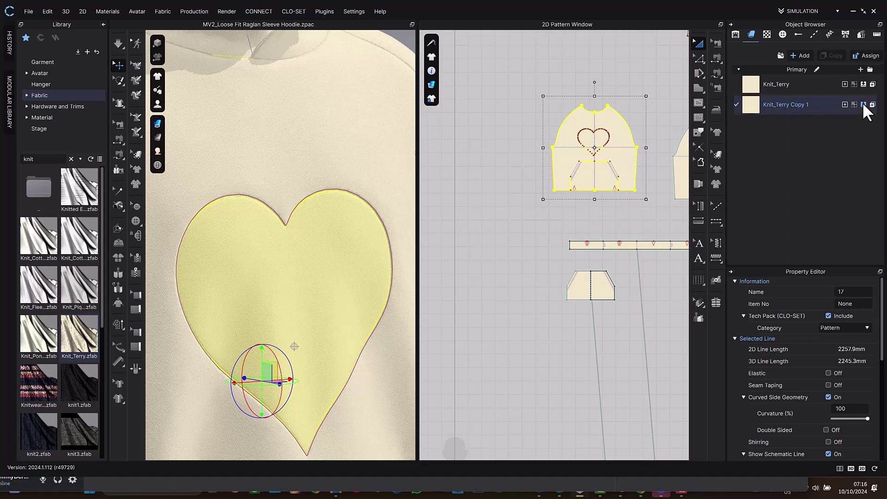
drag(862, 103, 653, 138)
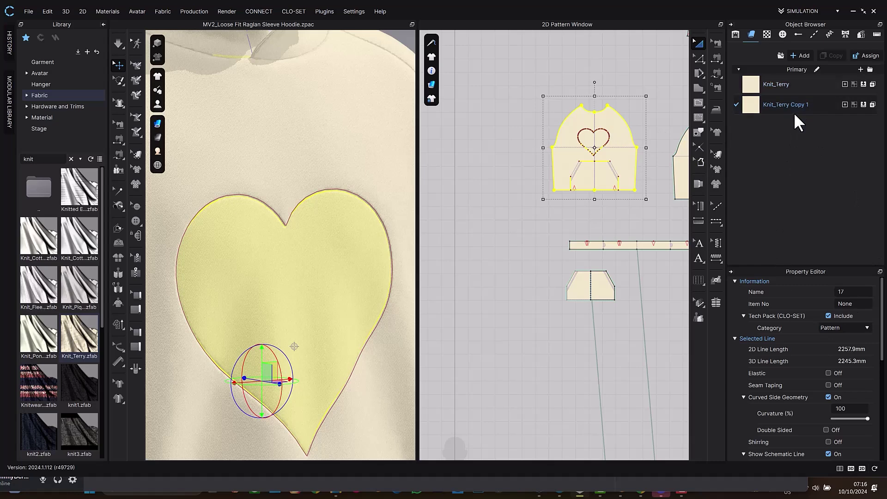
click(795, 112)
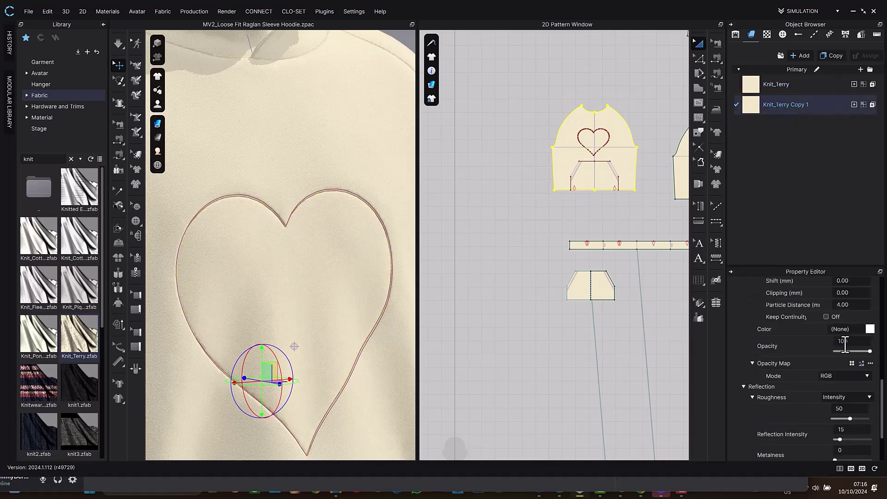
After trying red, magenta and violet swatches, colour Knit_Terry Copy 1 Orange 5
scroll(847, 365, up, 8)
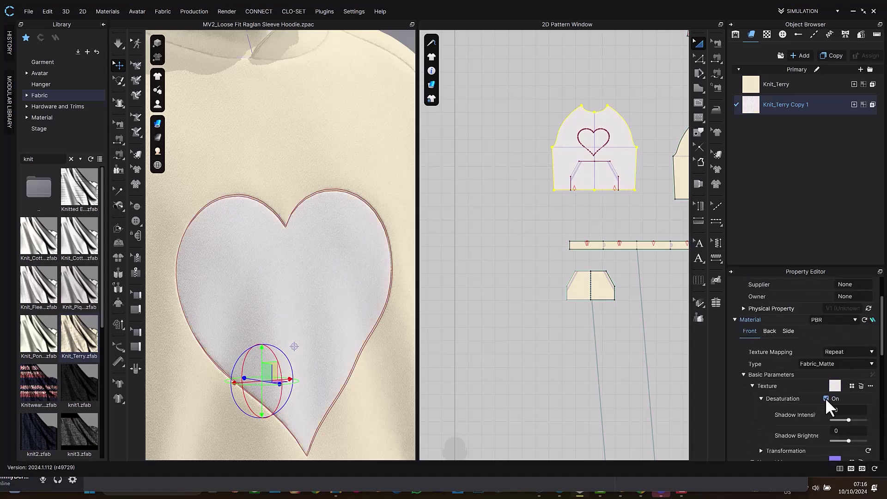
scroll(834, 418, down, 8)
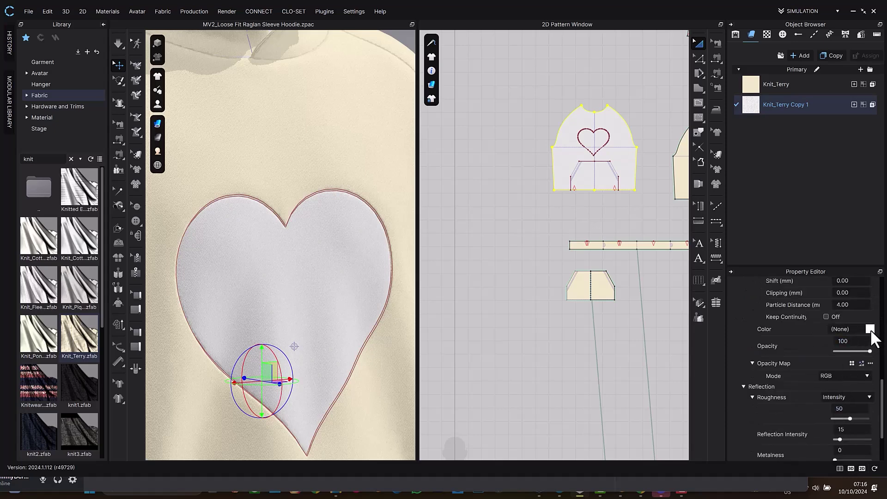
click(870, 329)
click(269, 241)
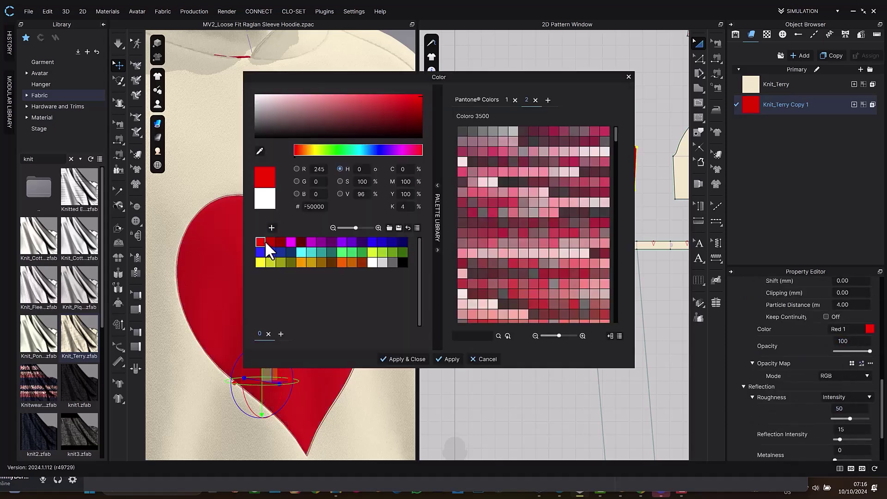
click(309, 240)
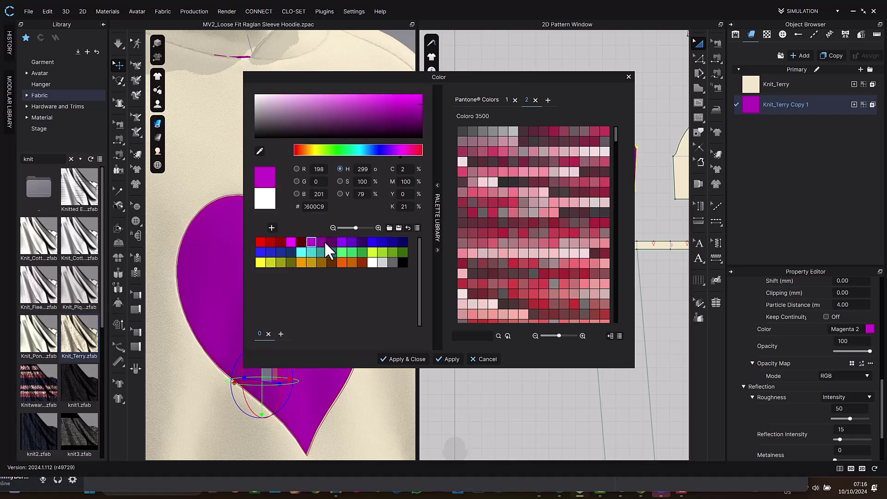
click(324, 240)
click(354, 238)
click(342, 260)
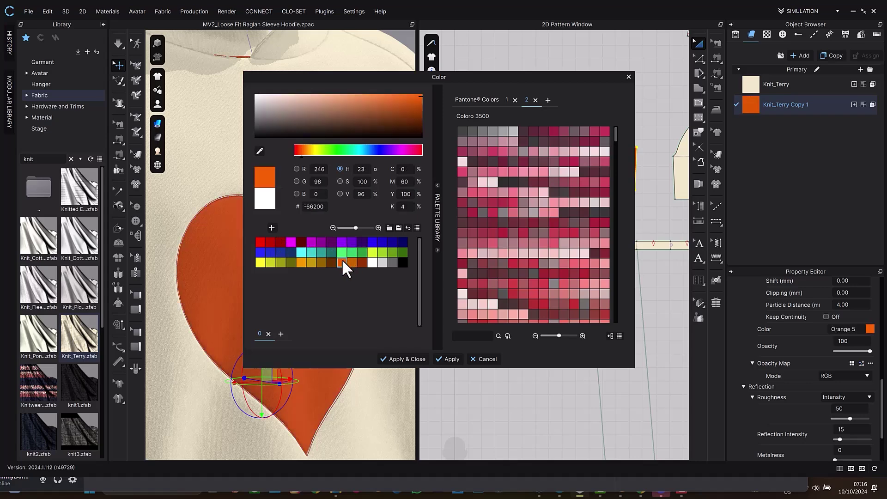
click(418, 359)
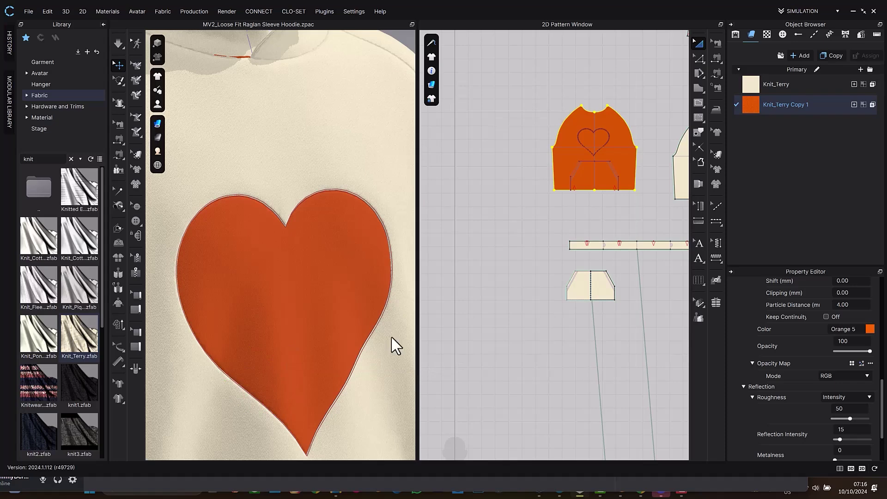
right_drag(390, 346, 372, 299)
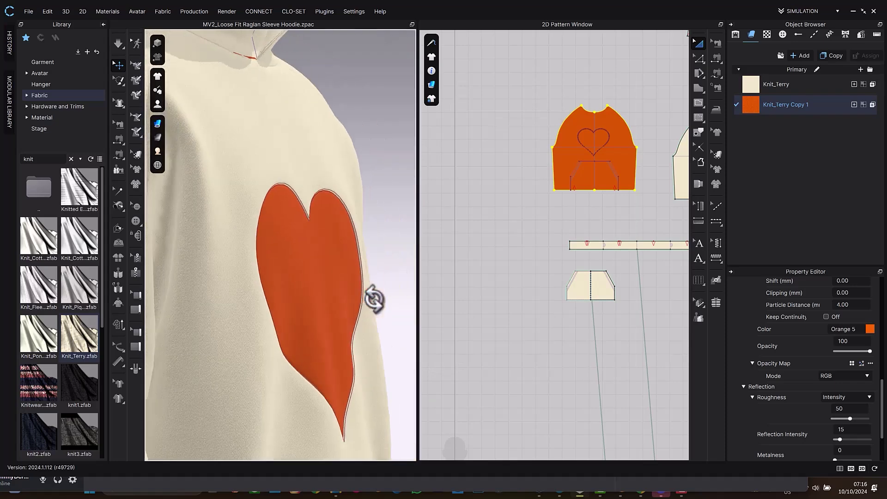
scroll(348, 284, up, 3)
scroll(348, 284, up, 3)
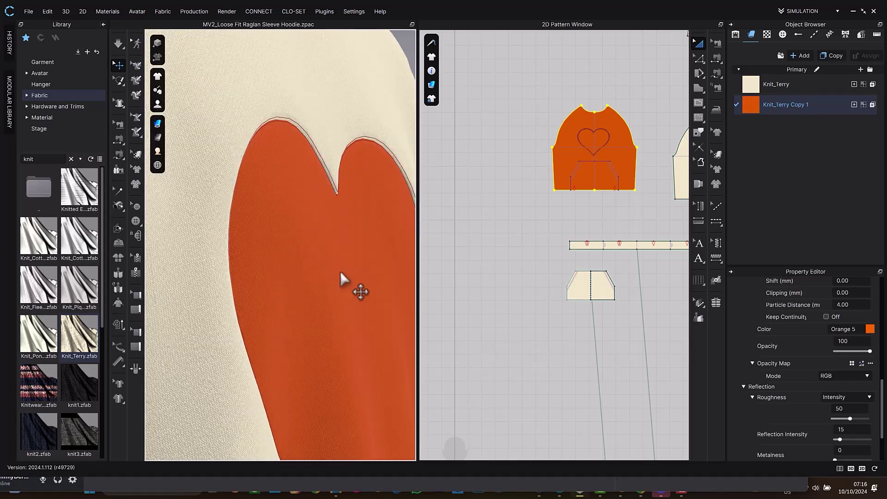
scroll(345, 284, down, 5)
mouse_move(354, 271)
right_down()
mouse_move(273, 269)
mouse_move(359, 270)
right_up()
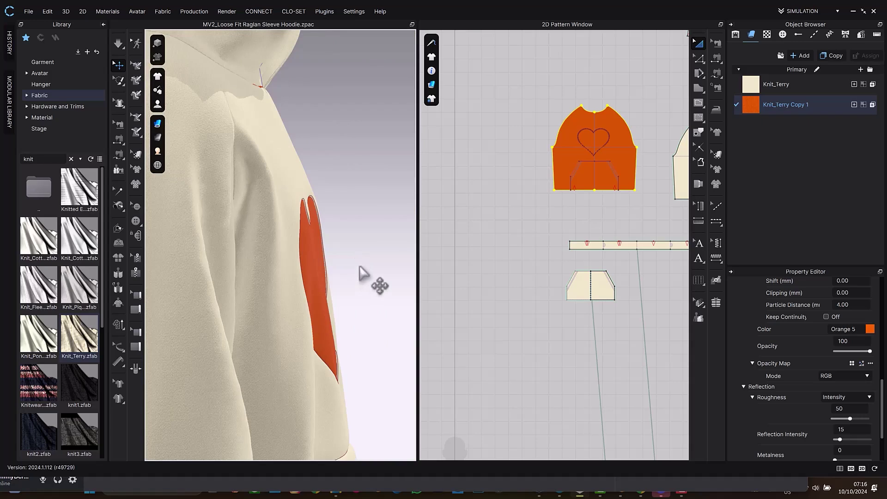
right_drag(360, 266, 317, 268)
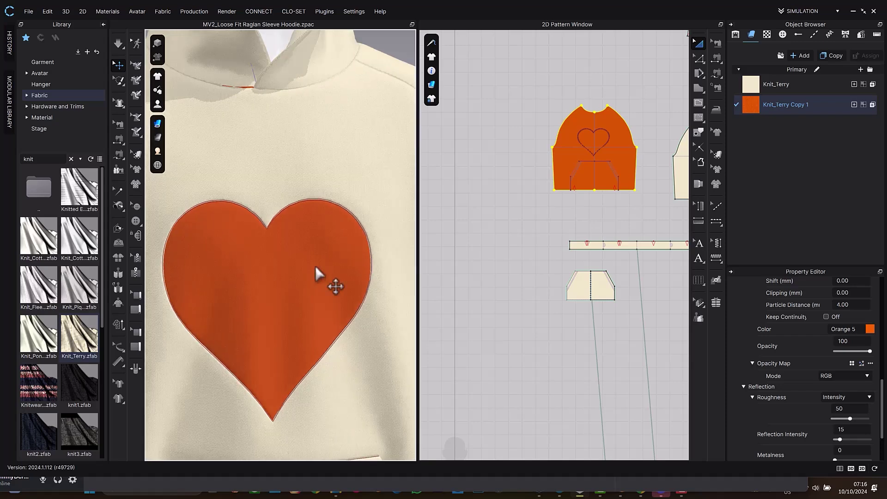